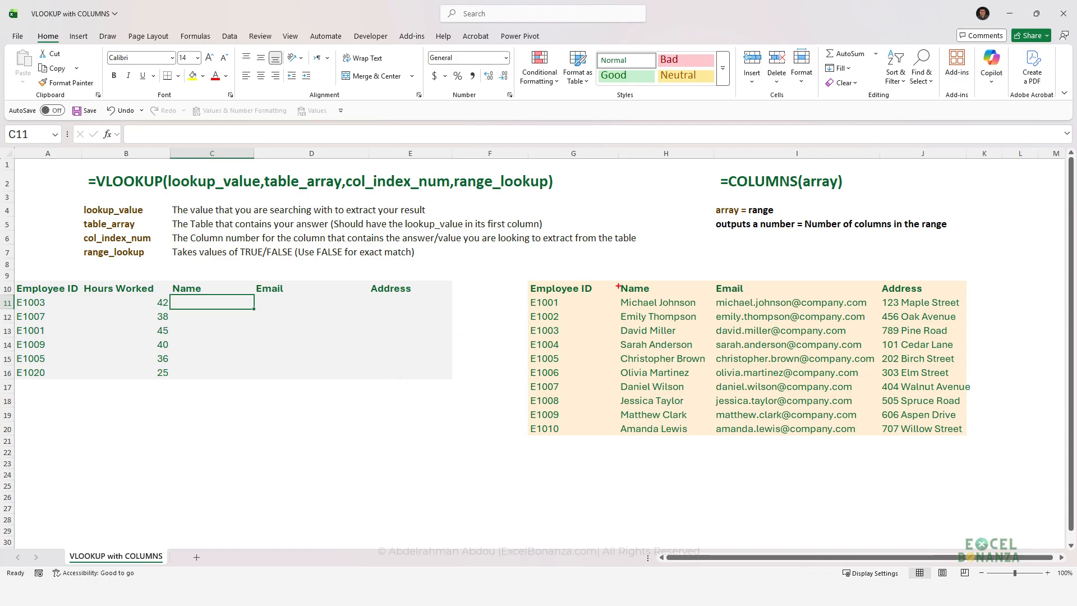
mouse_move(160, 277)
mouse_down()
mouse_move(433, 311)
mouse_move(444, 302)
mouse_up()
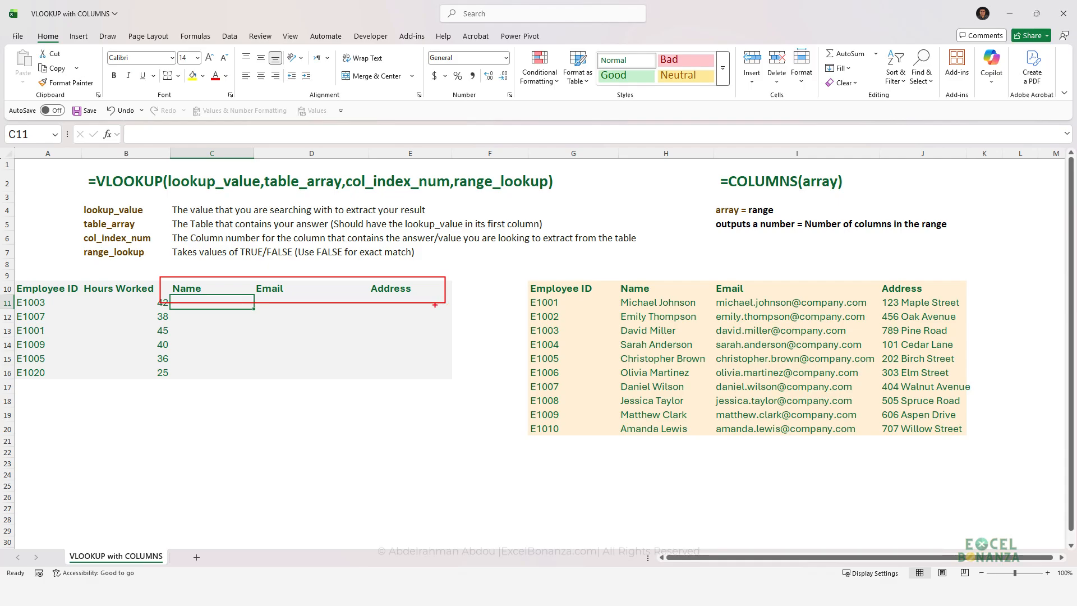
mouse_move(518, 269)
mouse_down()
mouse_move(670, 360)
mouse_move(1002, 457)
mouse_up()
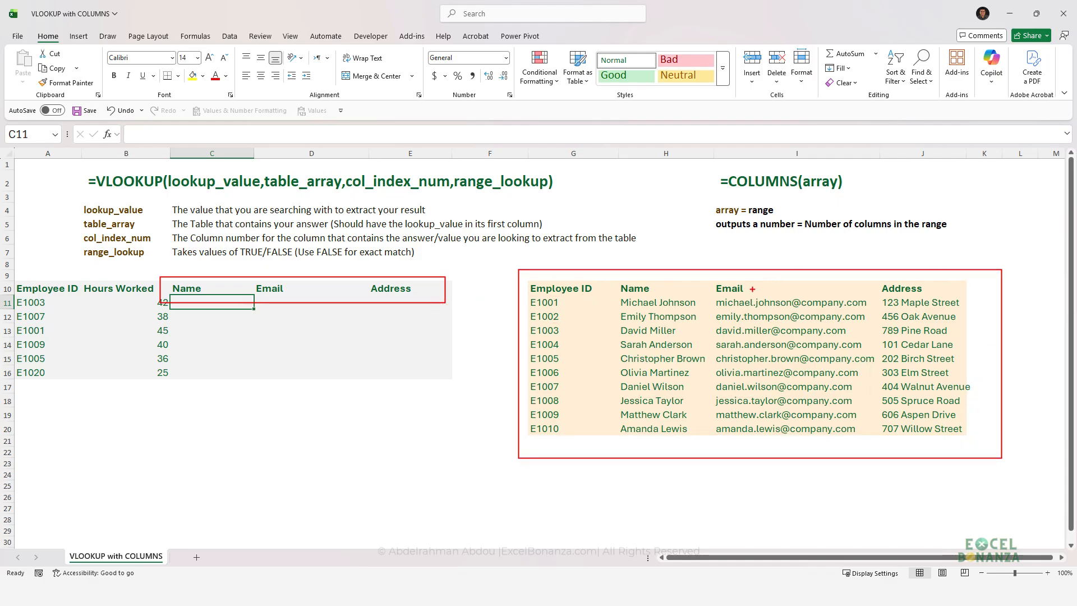
mouse_move(606, 275)
mouse_down()
mouse_move(907, 315)
mouse_move(957, 303)
mouse_up()
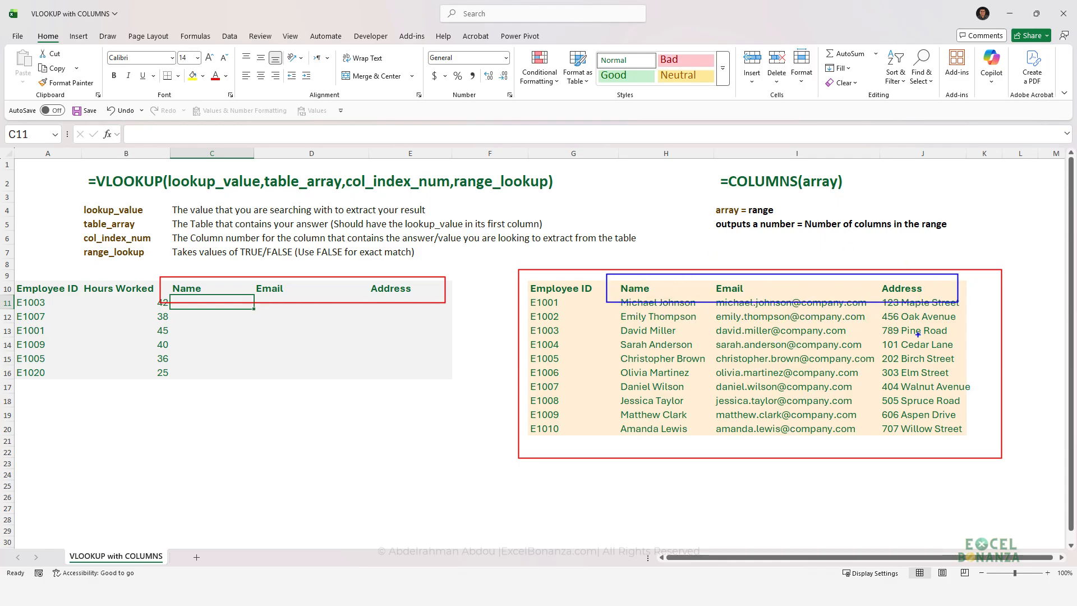
key(Escape)
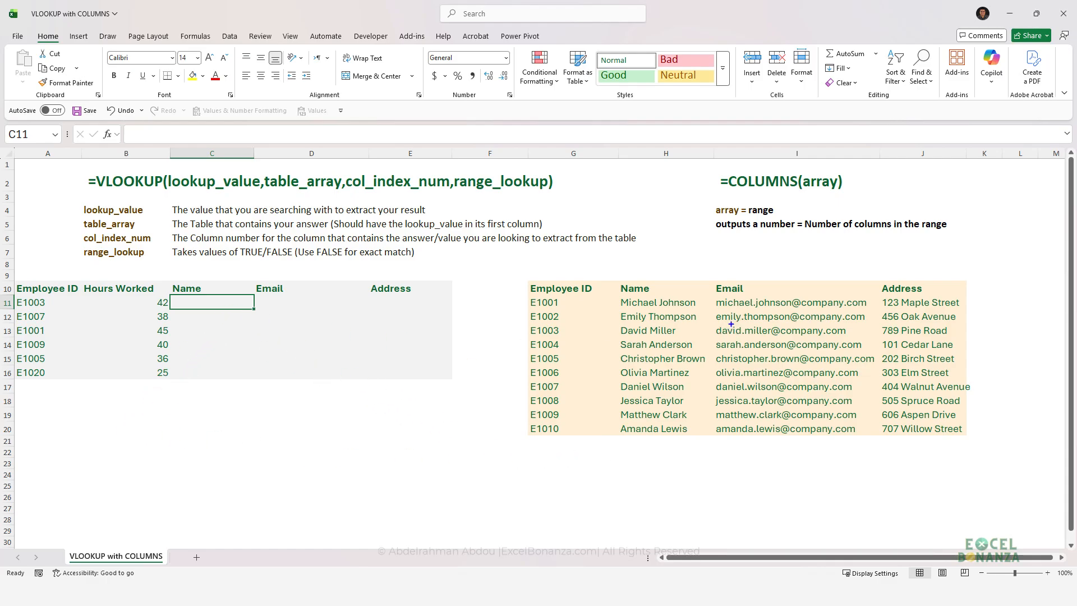
drag(710, 165, 960, 249)
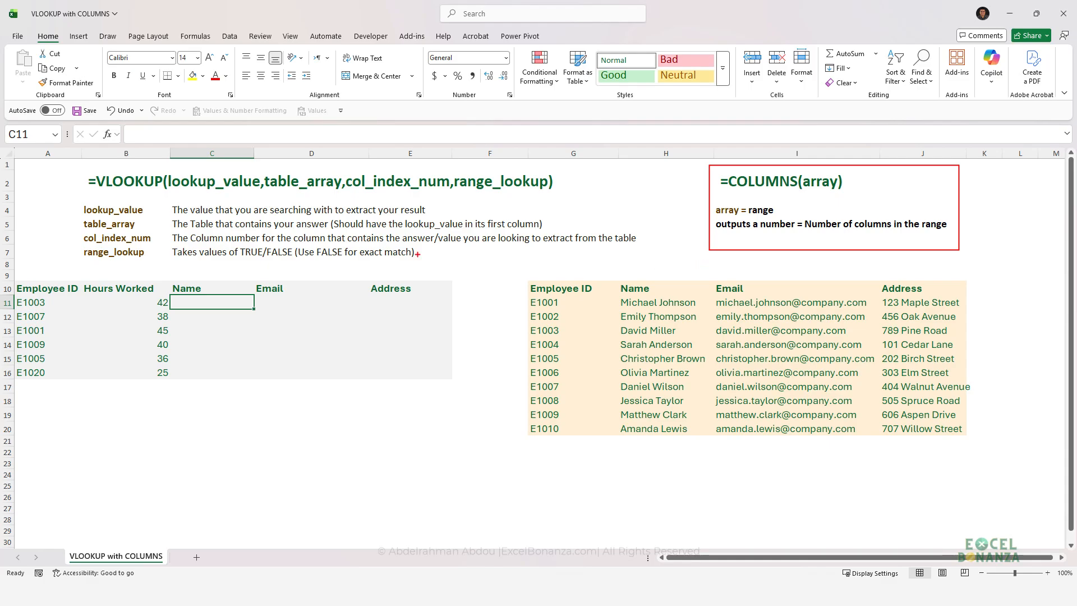
key(Escape)
Enter the formula =COLUMNS(H22:J26) in cell F23 to count the columns of that empty range
click(508, 465)
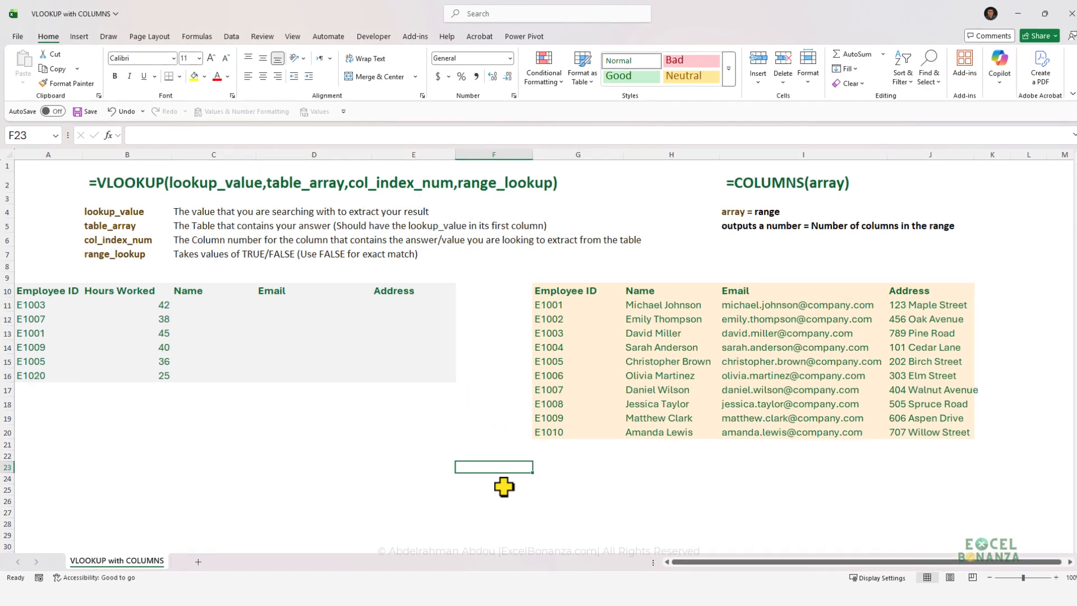
text(=columns)
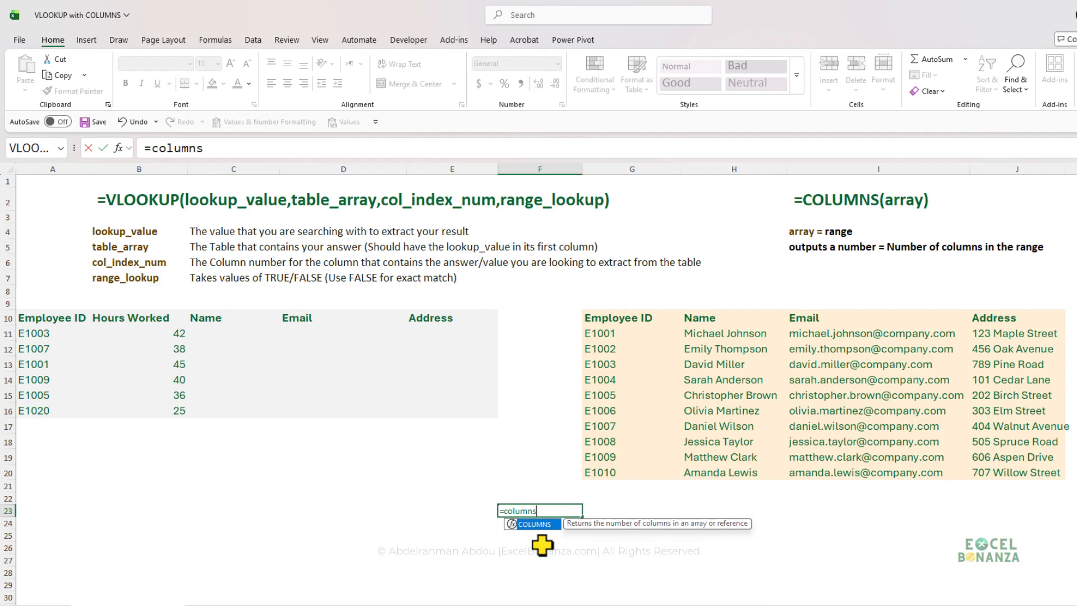
key(Tab)
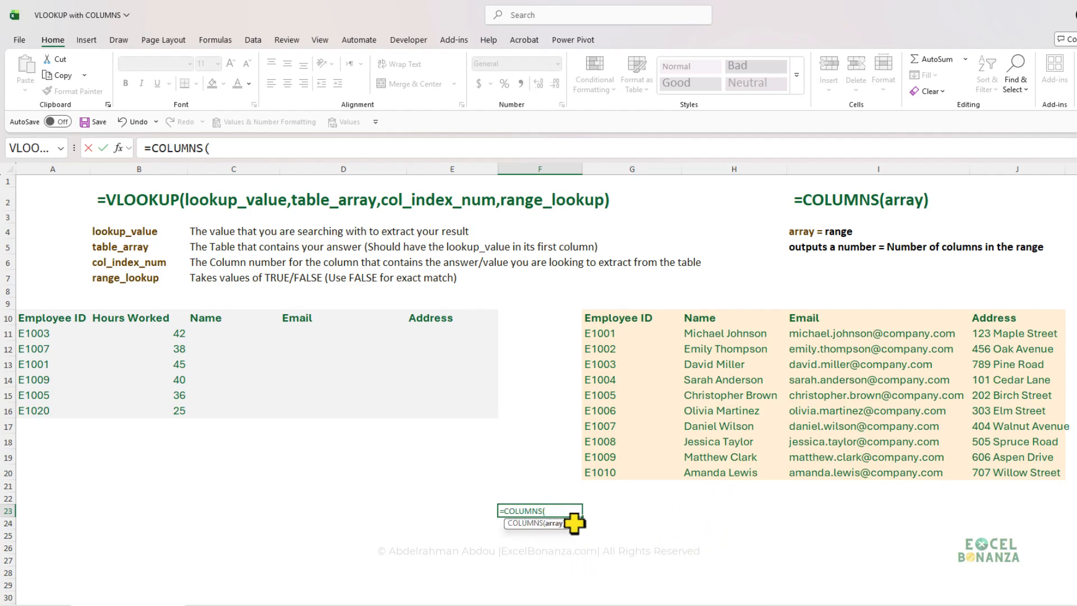
drag(715, 500, 984, 547)
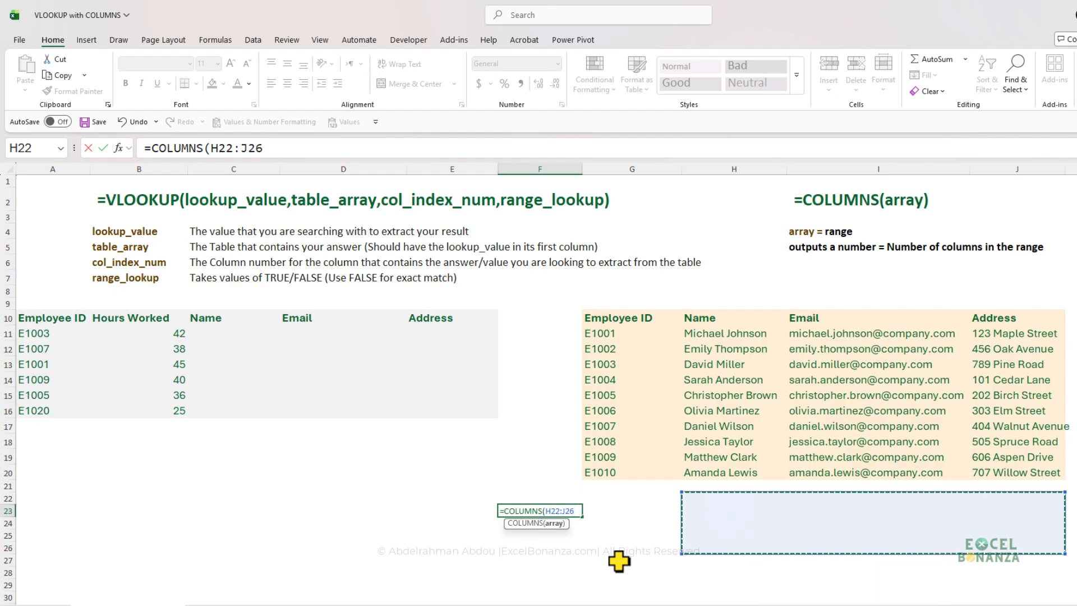
text())
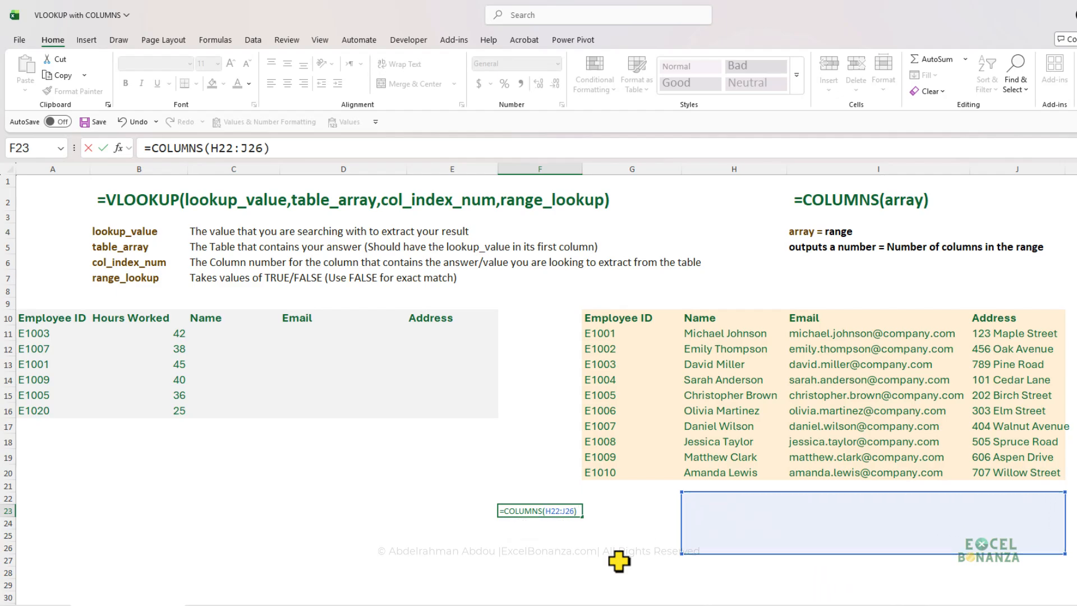
key(Return)
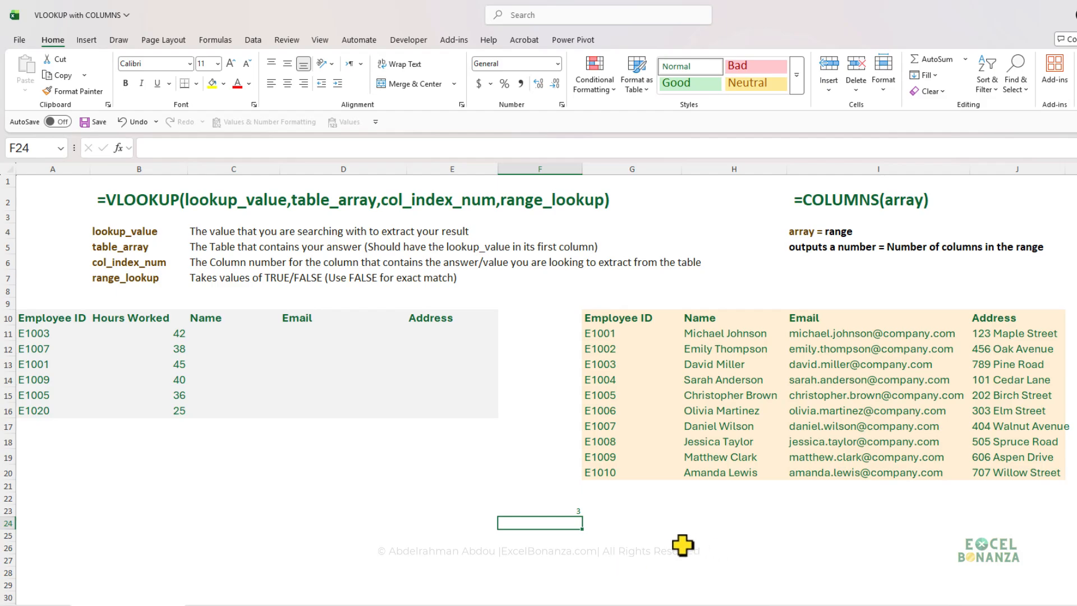
Replace the formula in F23 with =COLUMNS(H10:I20) and clear the cell once it has been evaluated
click(561, 512)
text(=COLUMNS()
drag(688, 316, 879, 468)
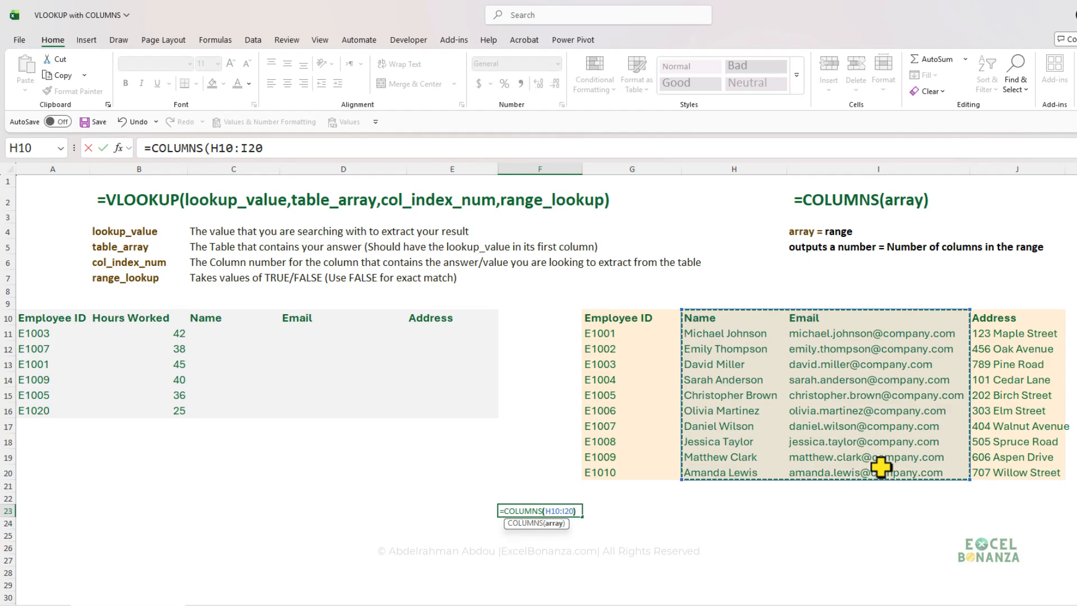
text())
key(Return)
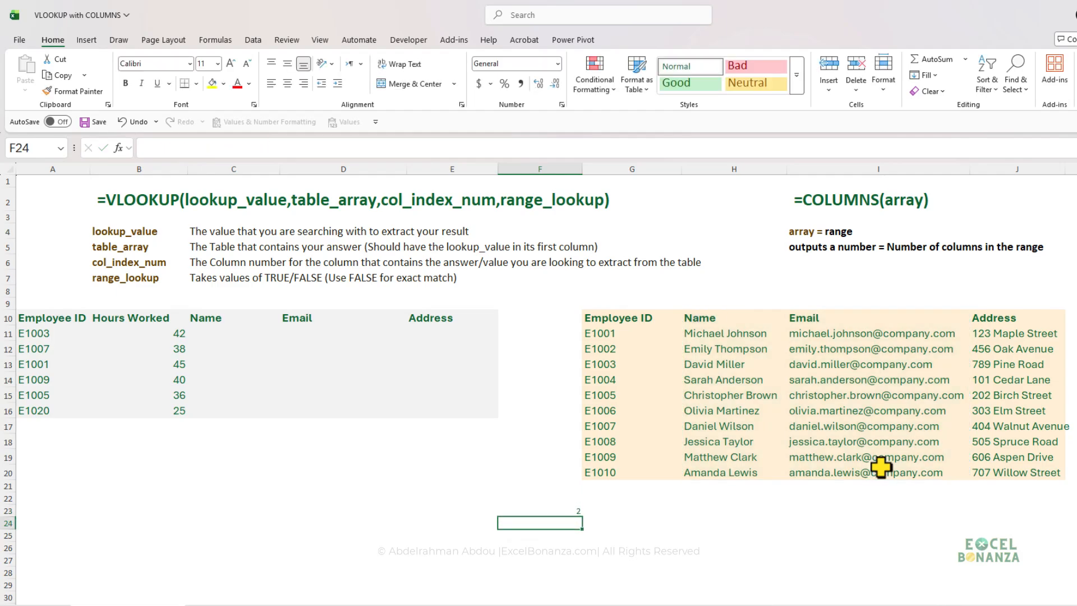
click(543, 508)
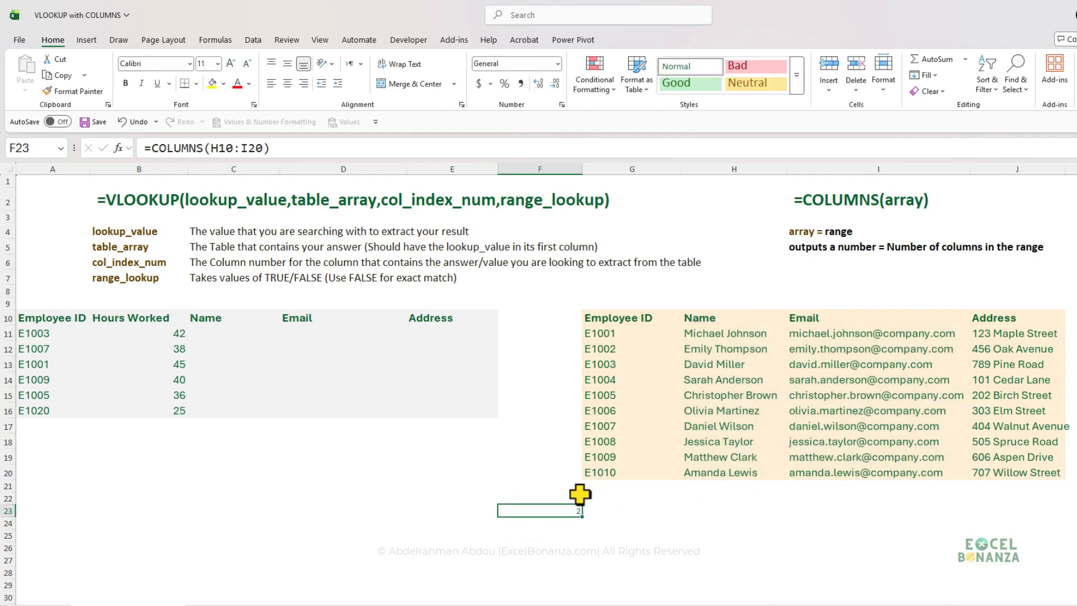
key(Delete)
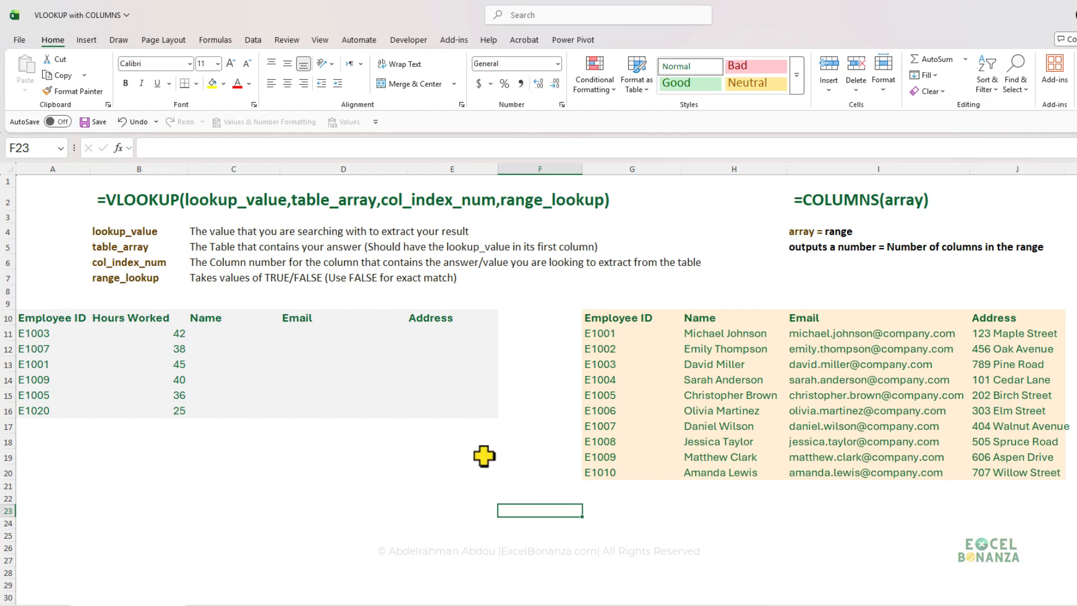
Start a VLOOKUP formula in C11 with the employee ID cell as lookup value, locking only its column as $A11
click(247, 335)
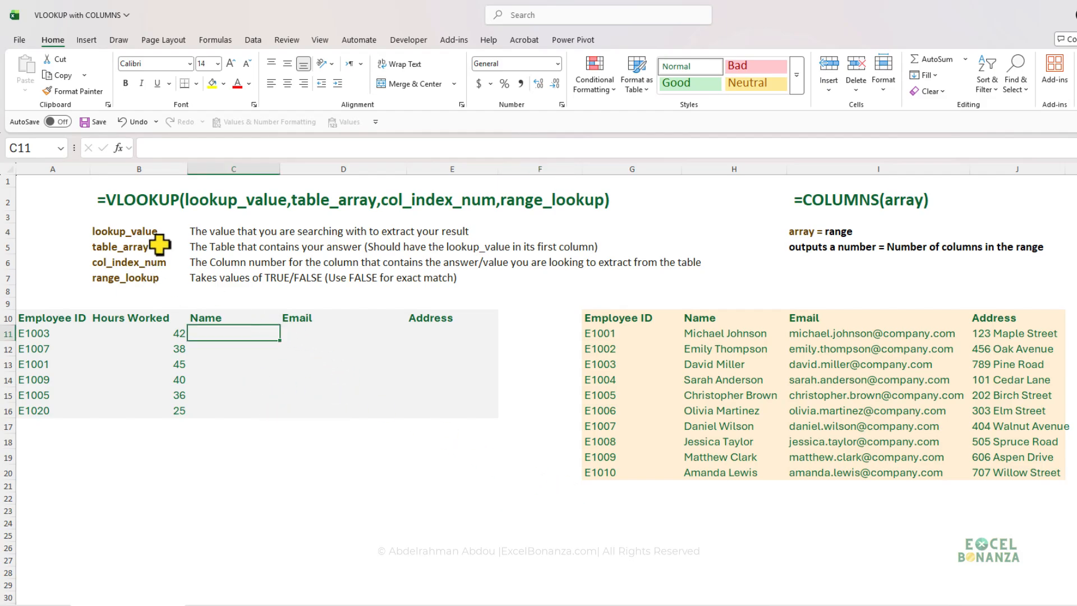
text(=vl)
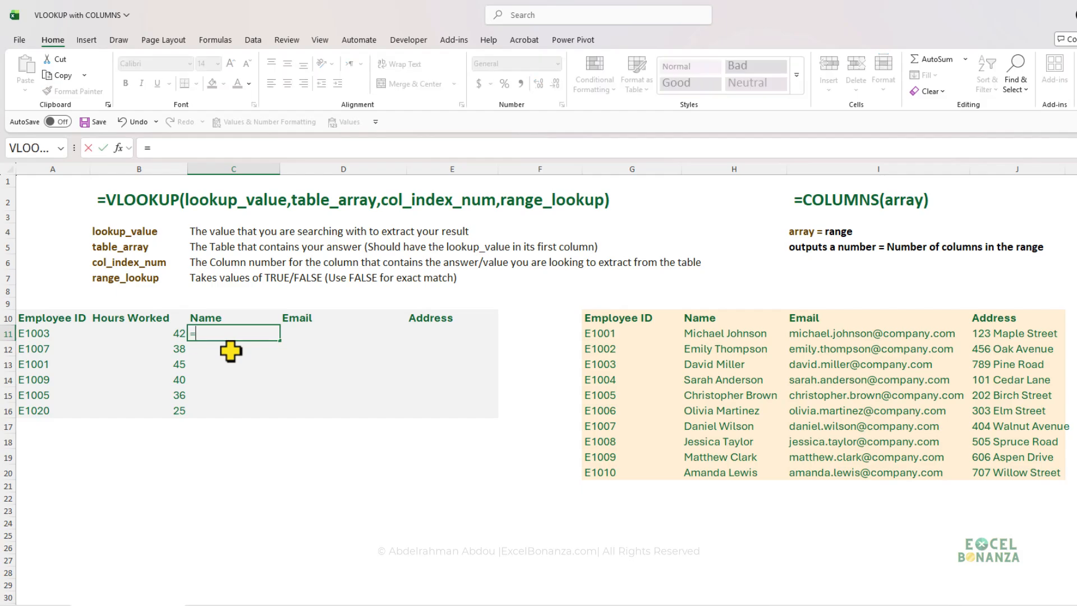
key(Tab)
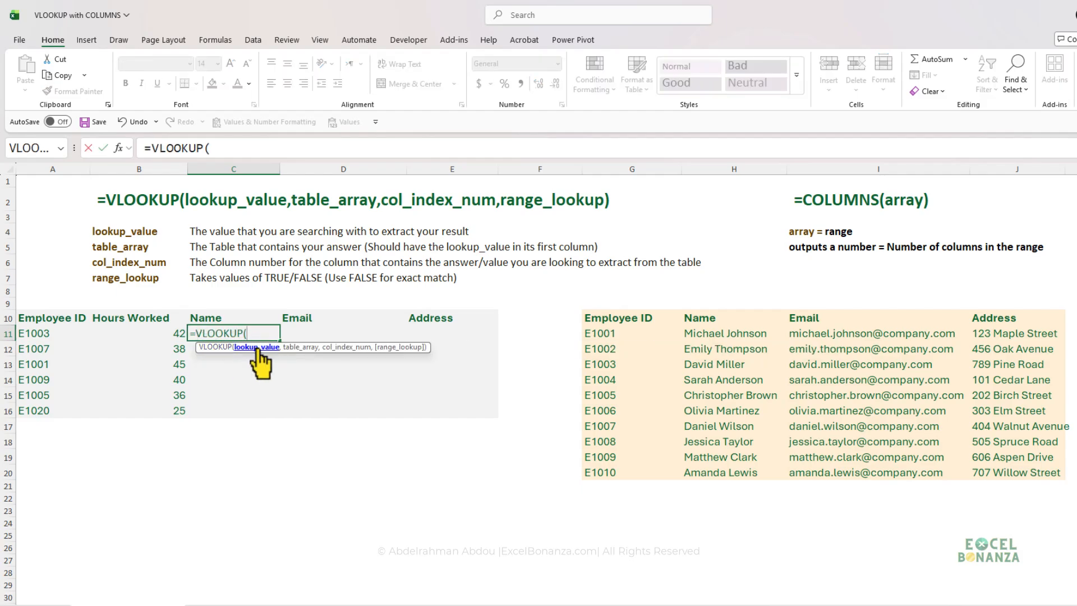
click(34, 334)
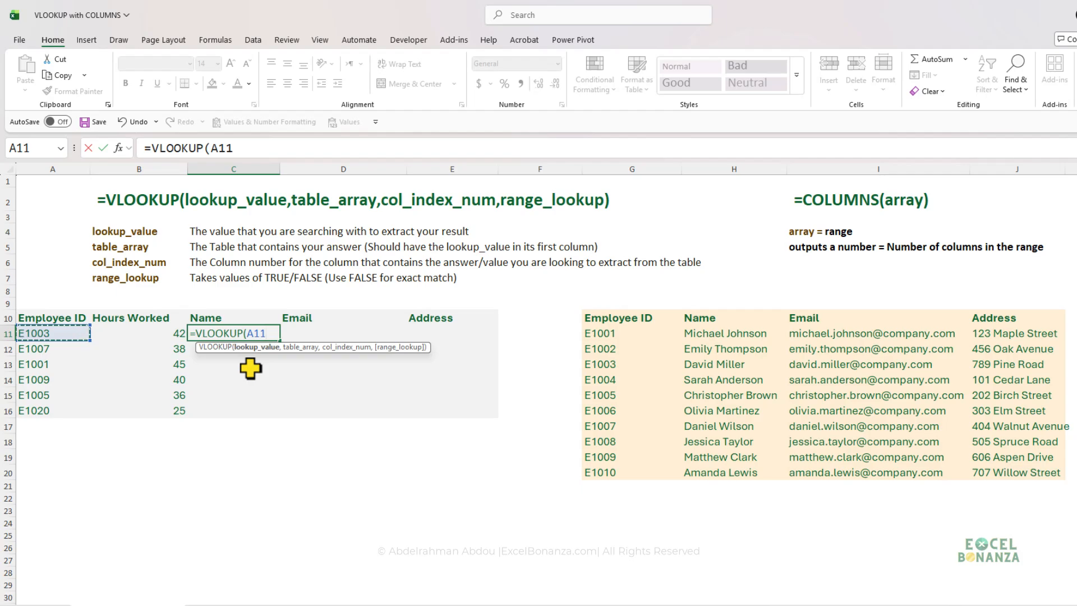
key(F4)
key(F4)
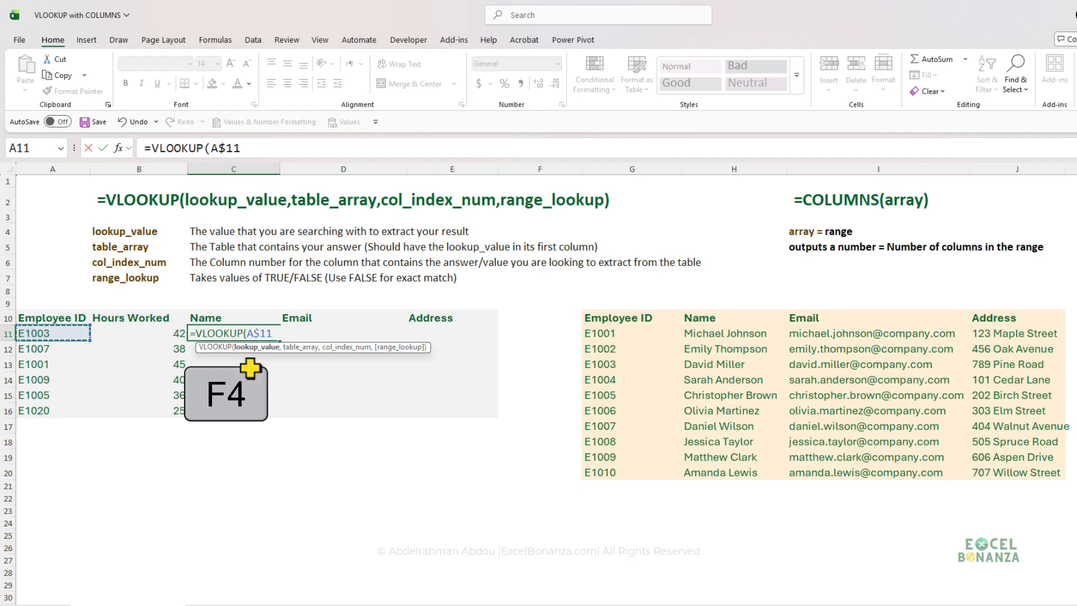
key(F4)
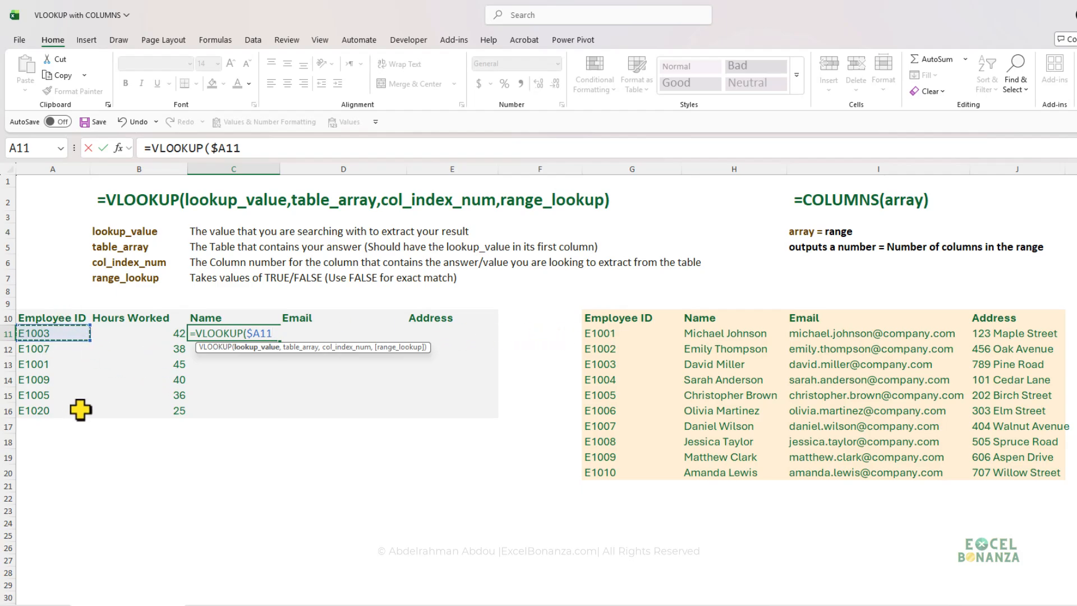
text(,)
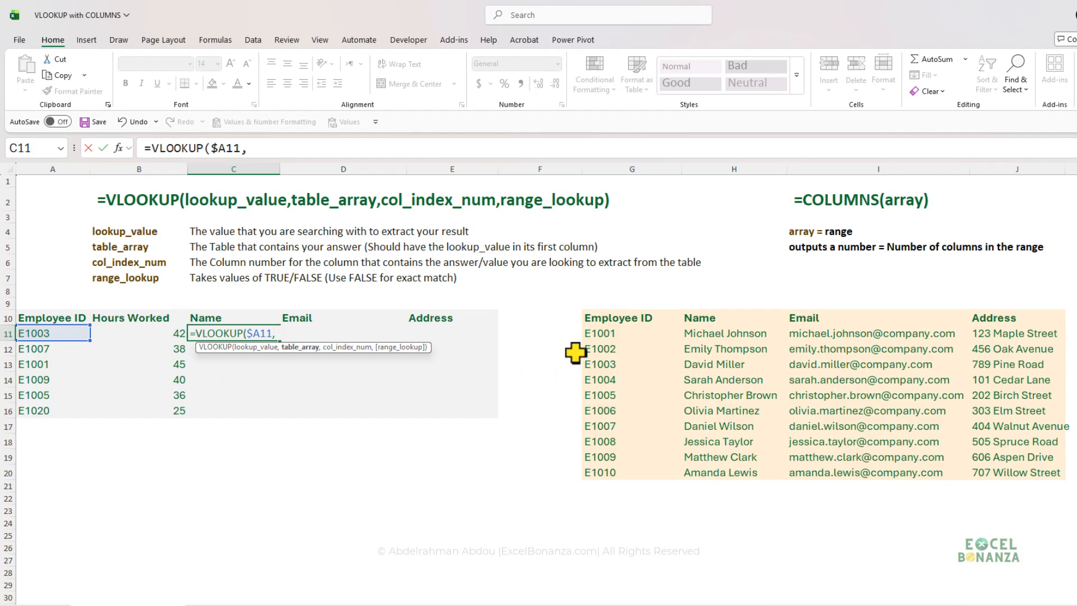
Set the VLOOKUP table array to the whole employee details table, headers included, as the absolute range $G$10:$J$20
drag(608, 324, 1018, 479)
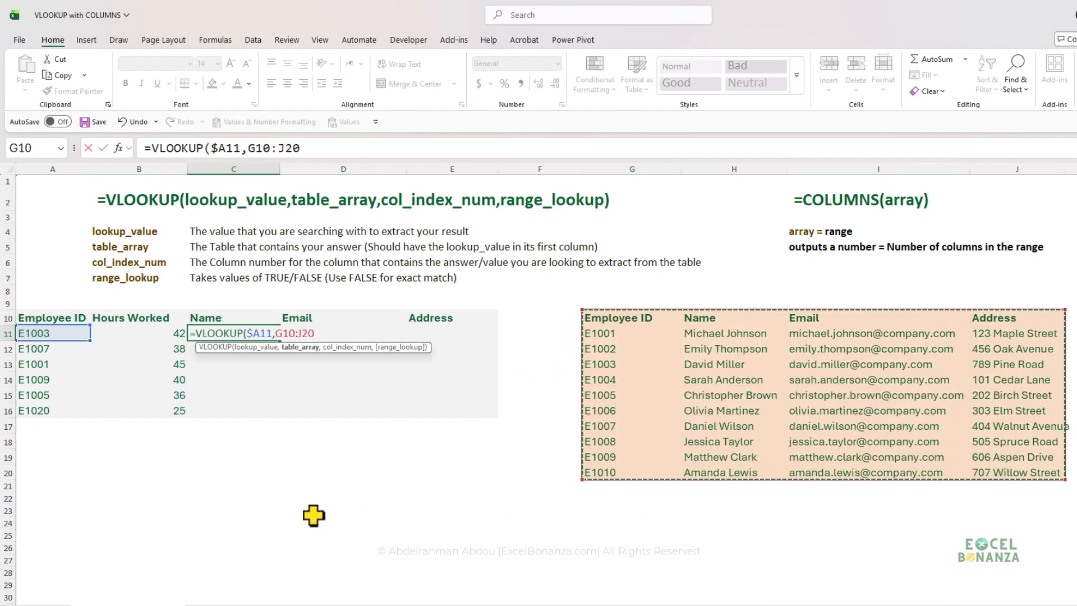
key(F4)
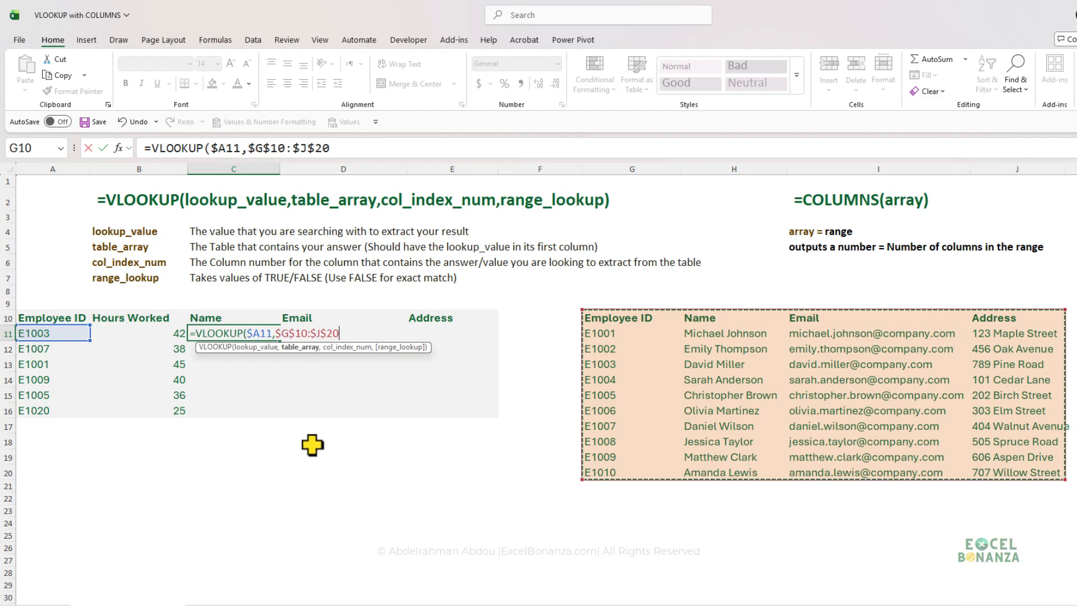
text(,)
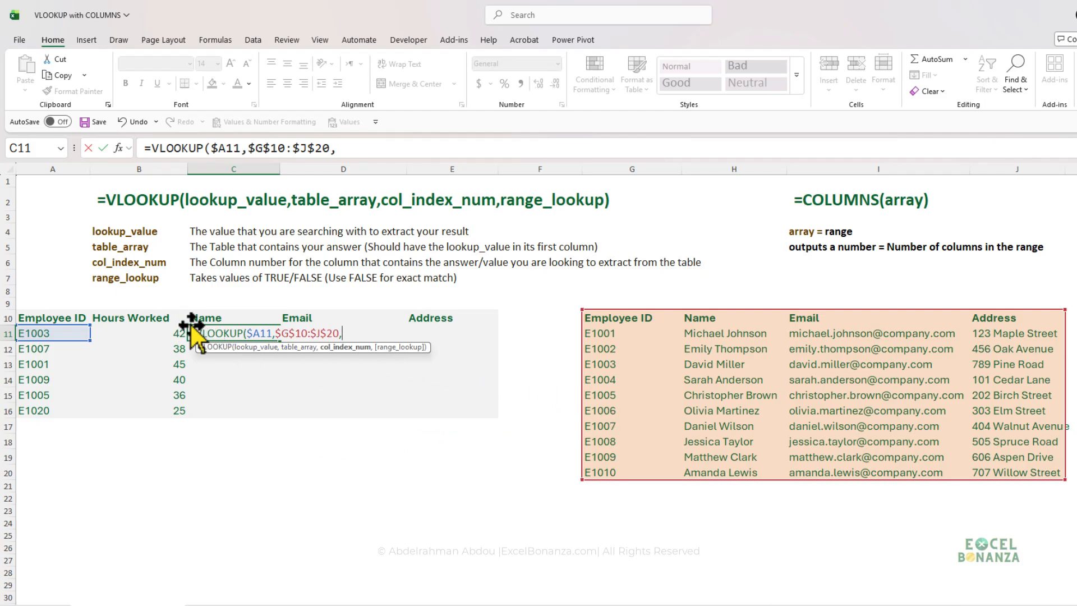
drag(624, 349, 627, 399)
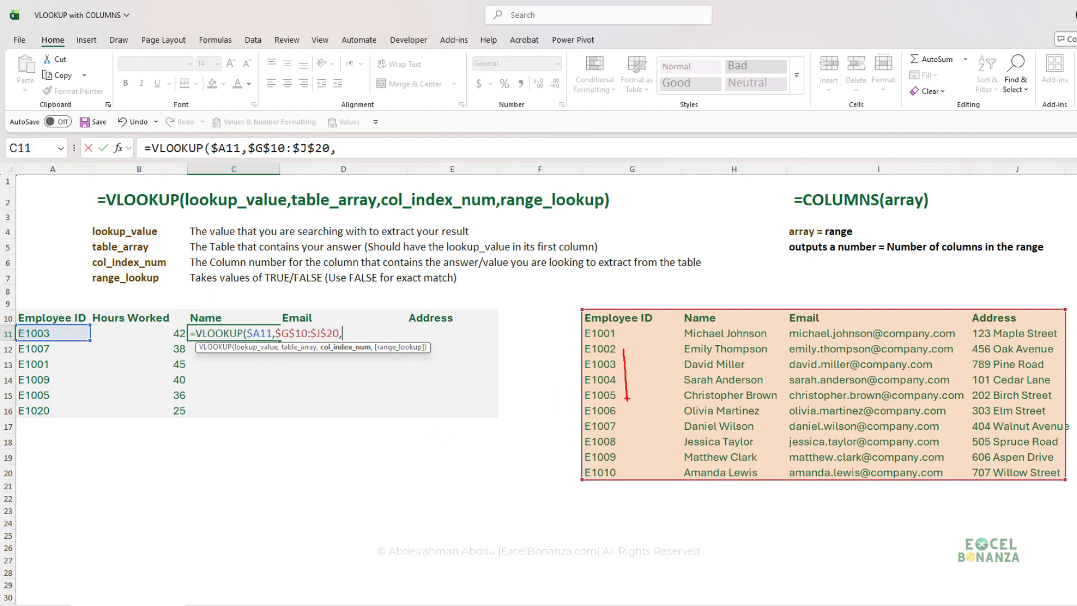
mouse_move(717, 357)
mouse_down()
mouse_move(775, 359)
mouse_move(772, 391)
mouse_up()
mouse_move(848, 350)
mouse_down()
mouse_move(897, 400)
mouse_move(877, 406)
mouse_up()
drag(996, 358, 1022, 387)
drag(1014, 364, 1015, 413)
mouse_move(788, 335)
mouse_down()
mouse_move(791, 419)
mouse_move(799, 345)
mouse_up()
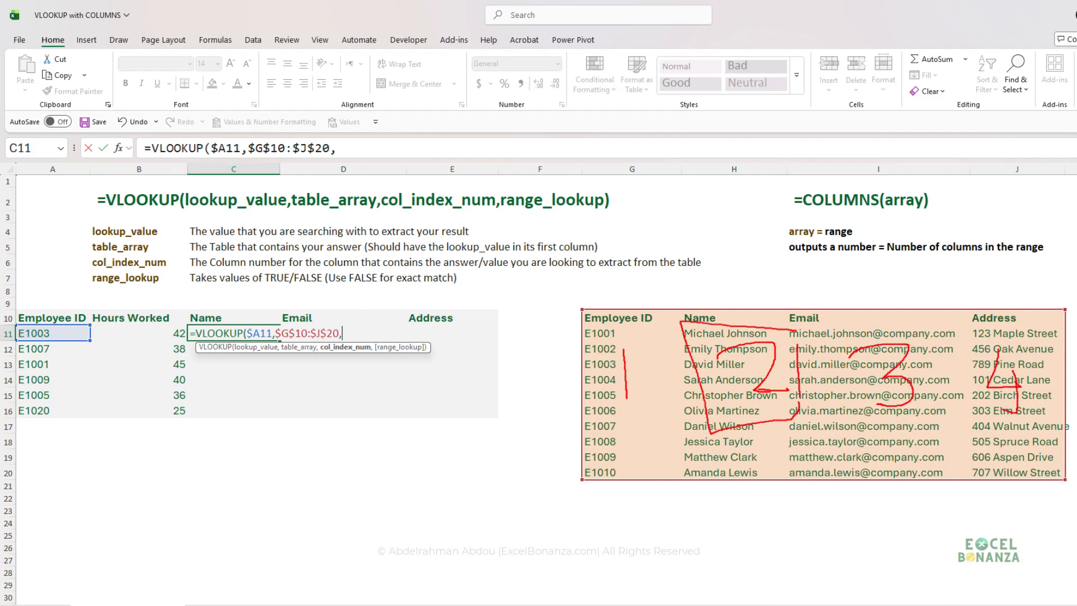
key(Escape)
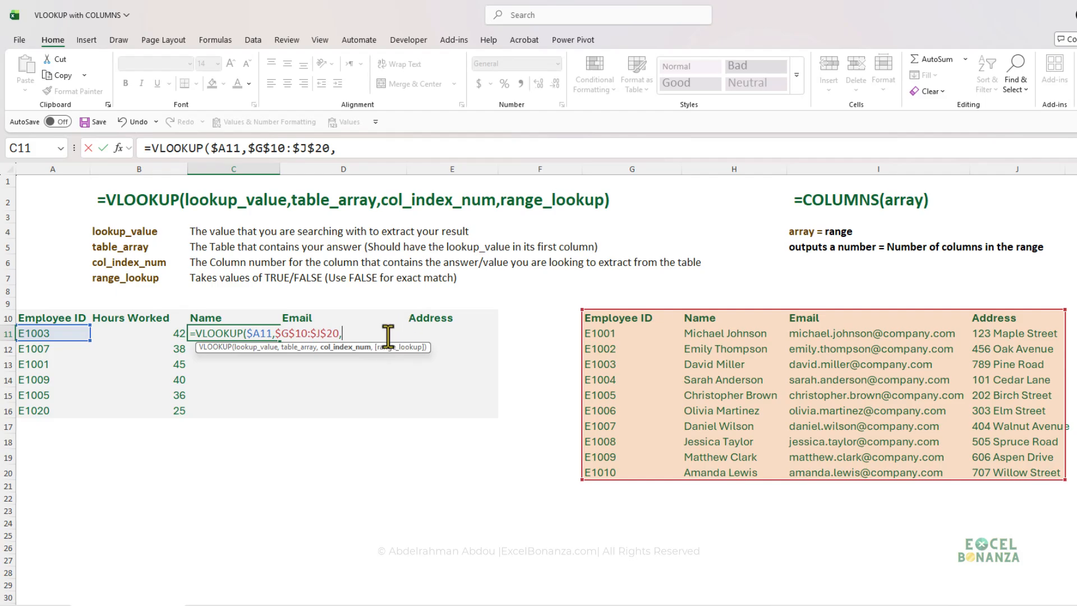
Supply the column index of the C11 VLOOKUP as COLUMNS($D$21:E21), locking only the first cell of the two-column range
text(columns)
key(Tab)
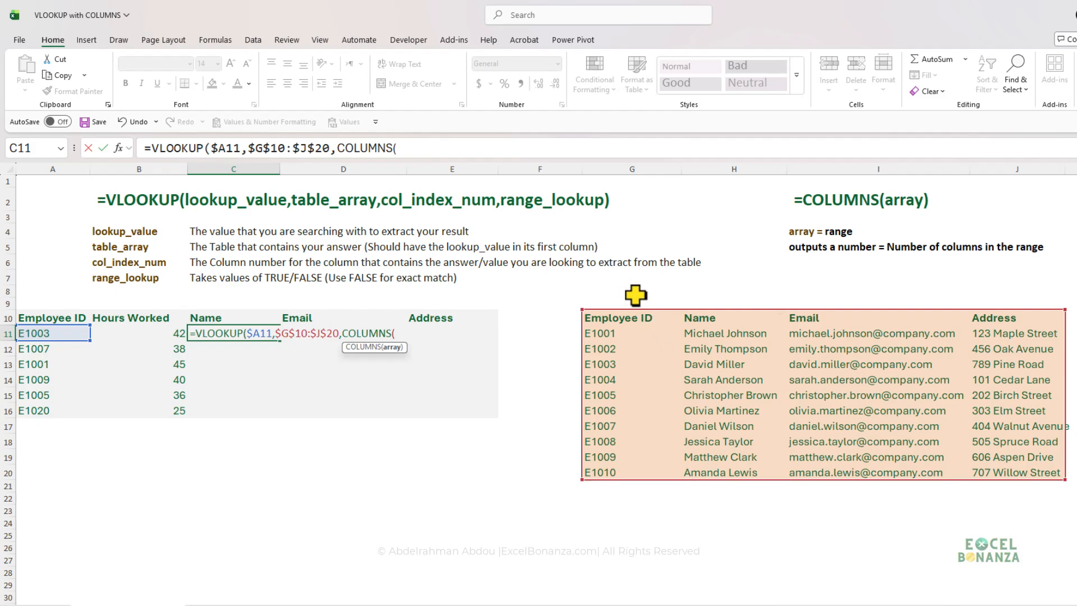
drag(604, 293, 721, 293)
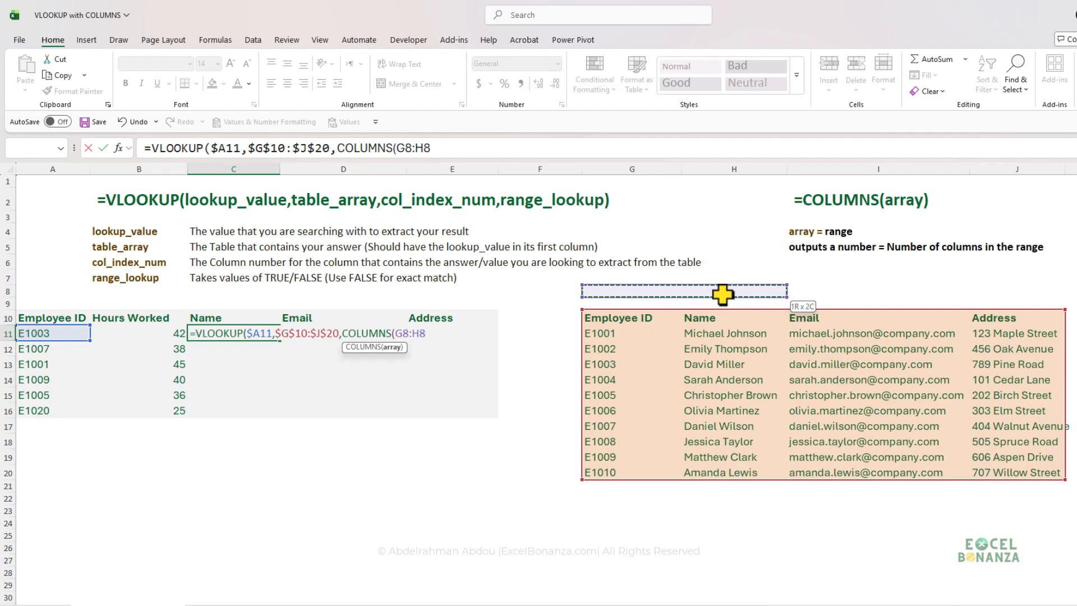
drag(606, 510, 695, 507)
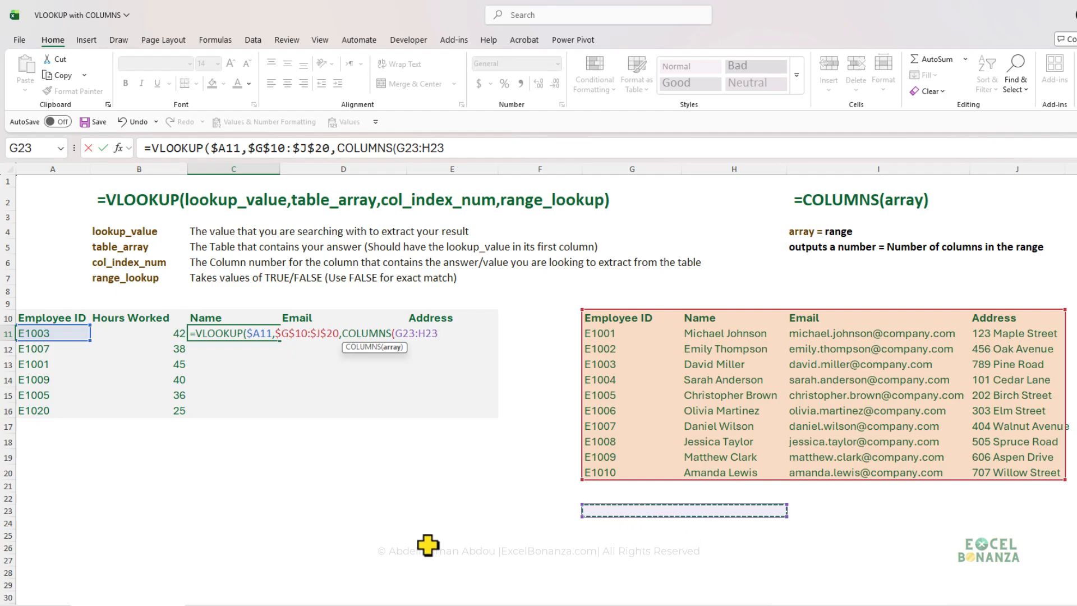
drag(311, 489, 441, 489)
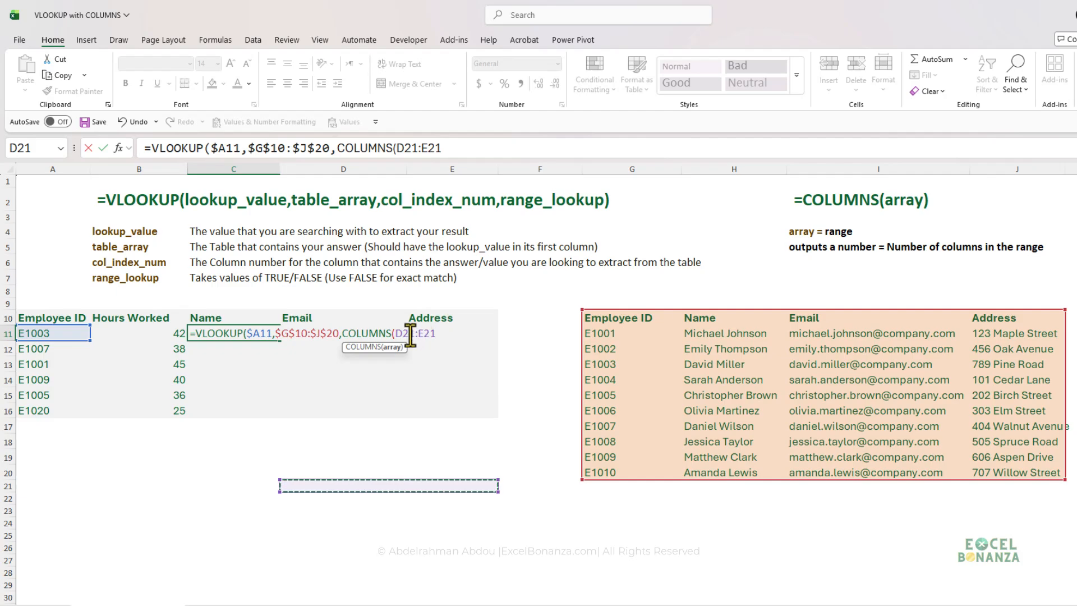
drag(415, 331, 396, 331)
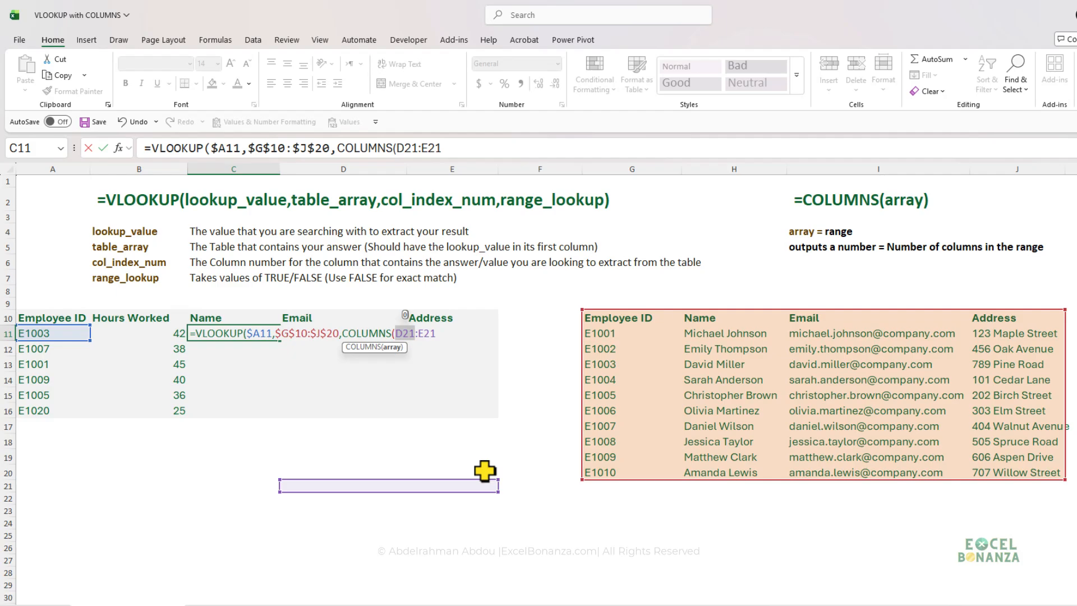
key(F4)
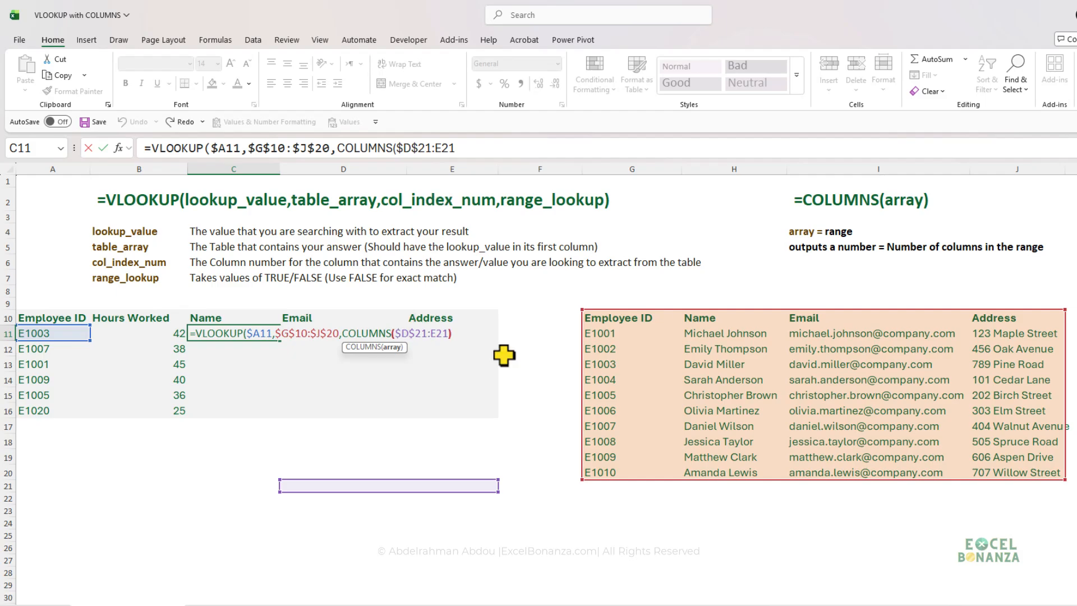
text())
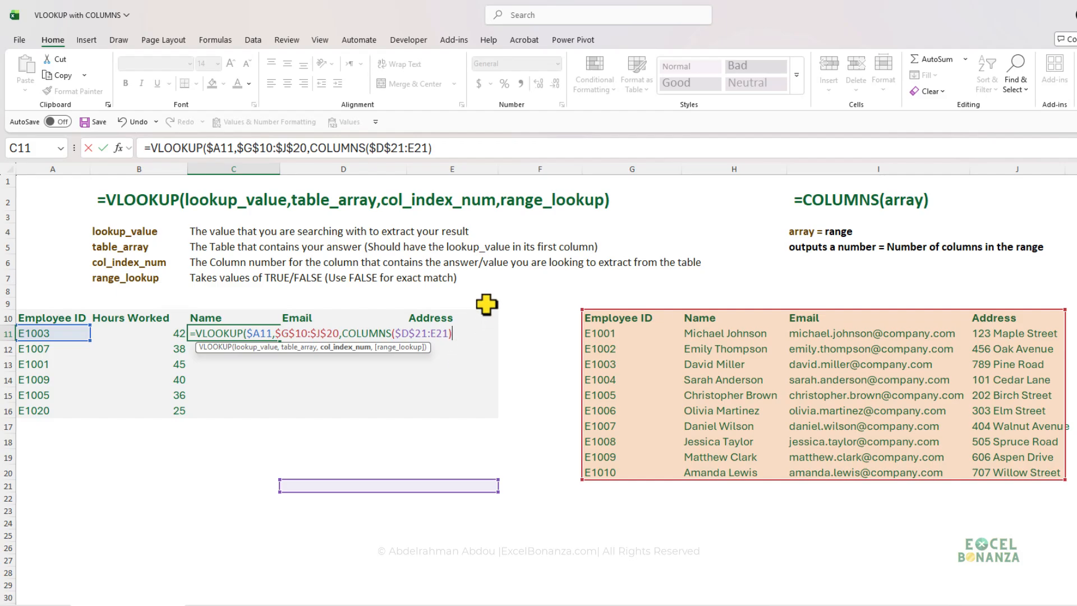
Set the range lookup of the C11 VLOOKUP to FALSE for an exact match, close the formula and enter it
text(,)
key(Down)
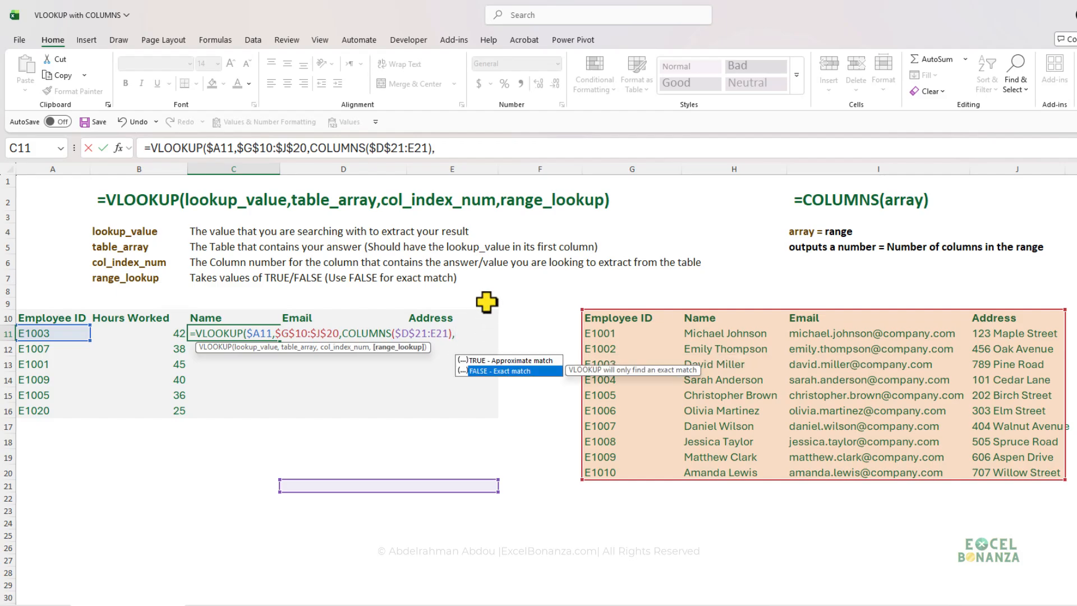
key(Tab)
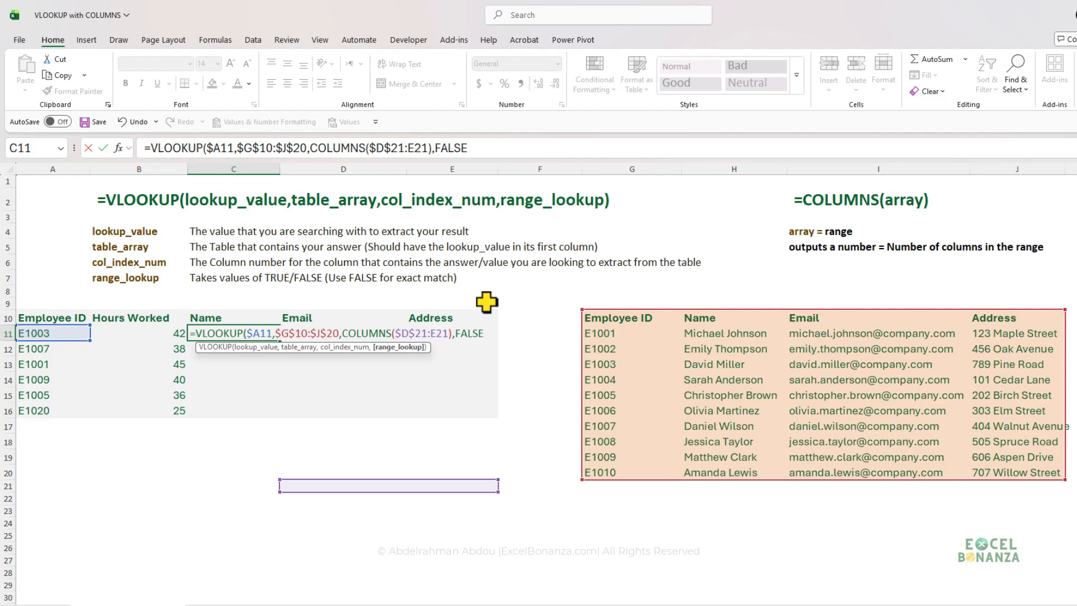
text())
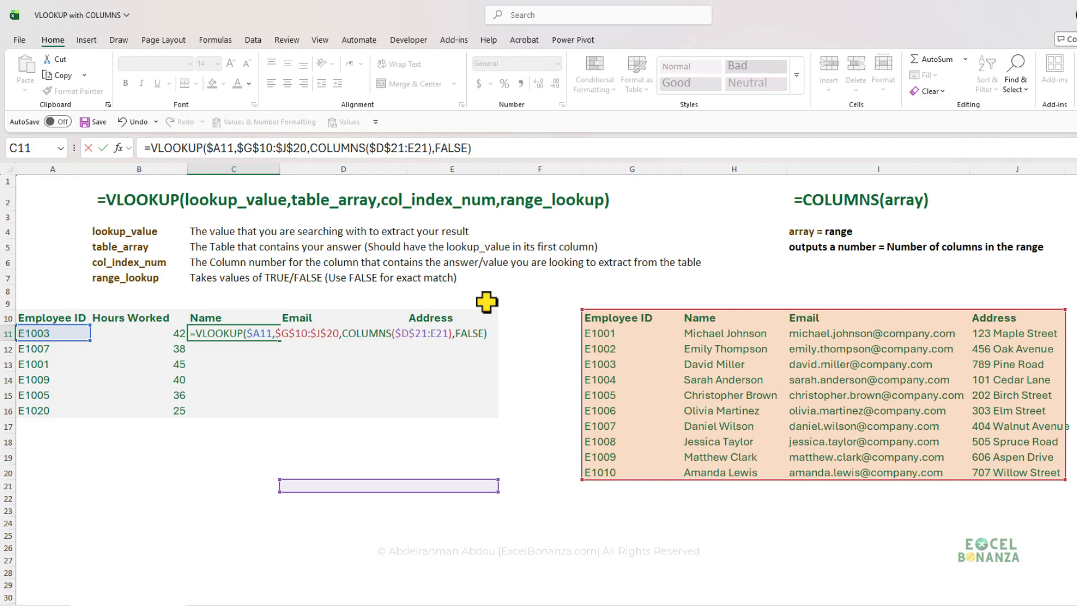
key(Return)
Check the COLUMNS range referenced by the C11 formula, keep it as is, and fill the formula across into D11
click(273, 334)
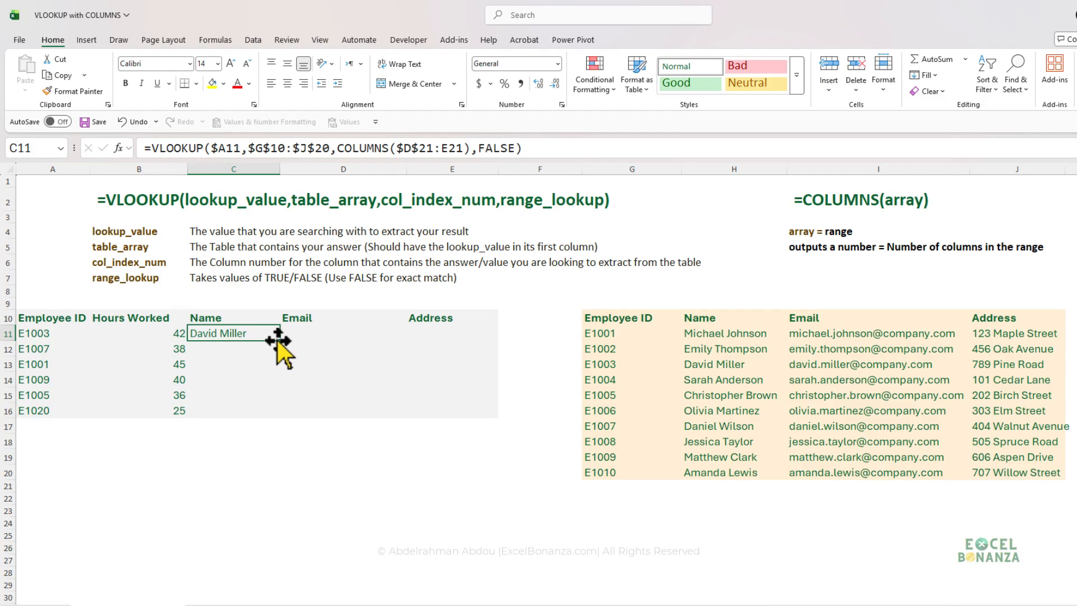
click(434, 151)
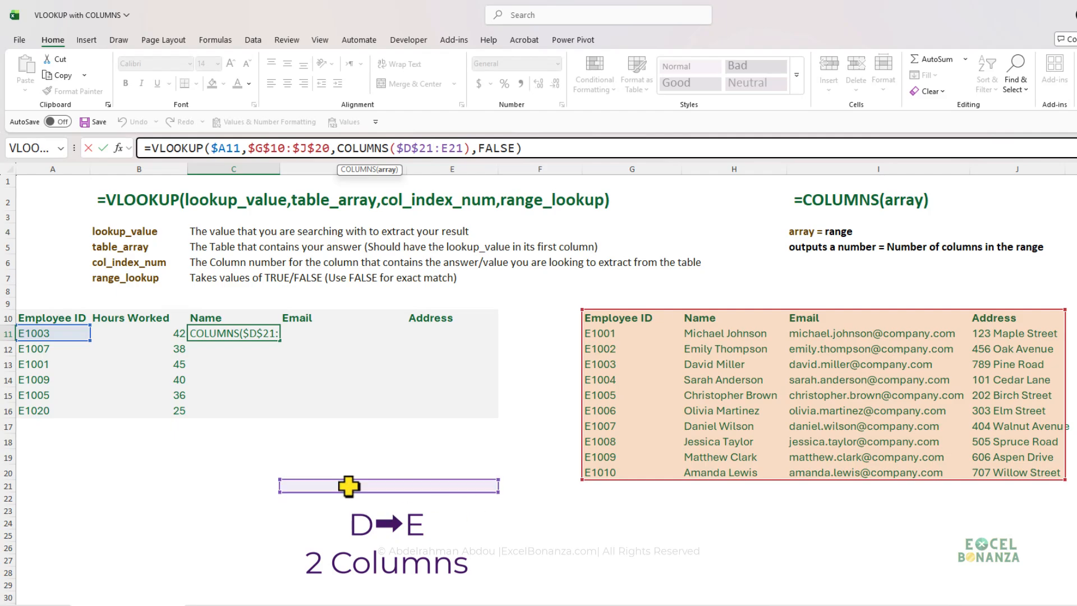
key(ctrl+Return)
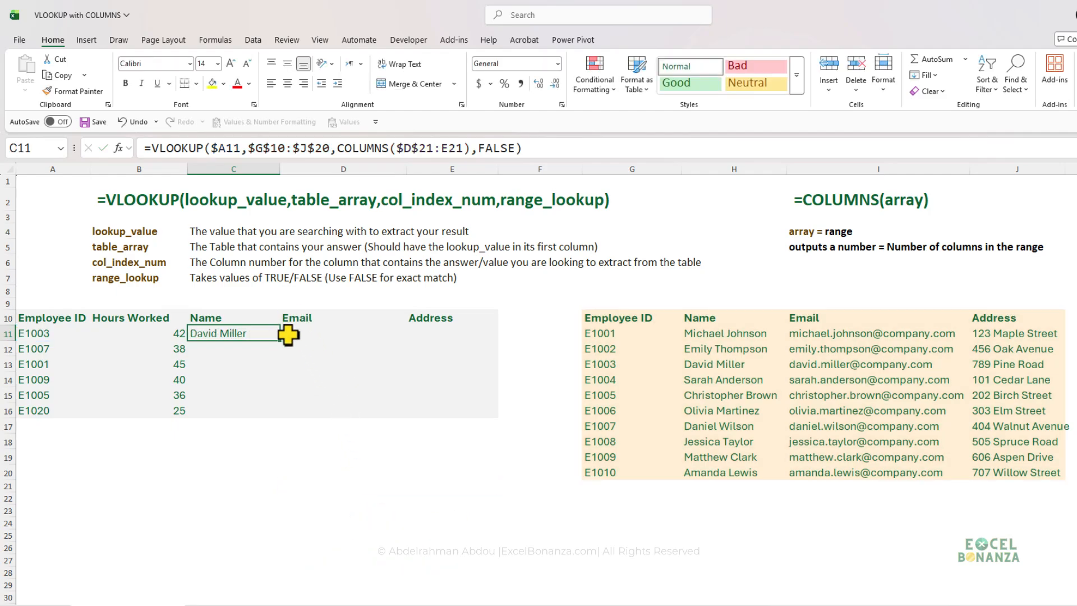
drag(281, 341, 359, 344)
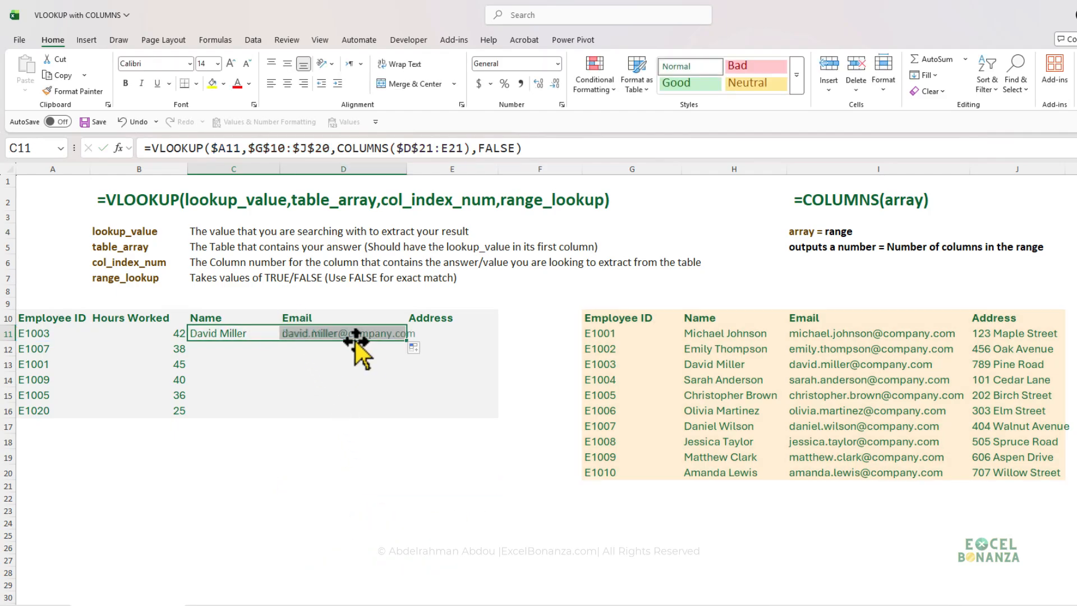
Evaluate only the COLUMNS($D$21:F21) part of the D11 formula, undo the evaluation and keep the formula
click(426, 150)
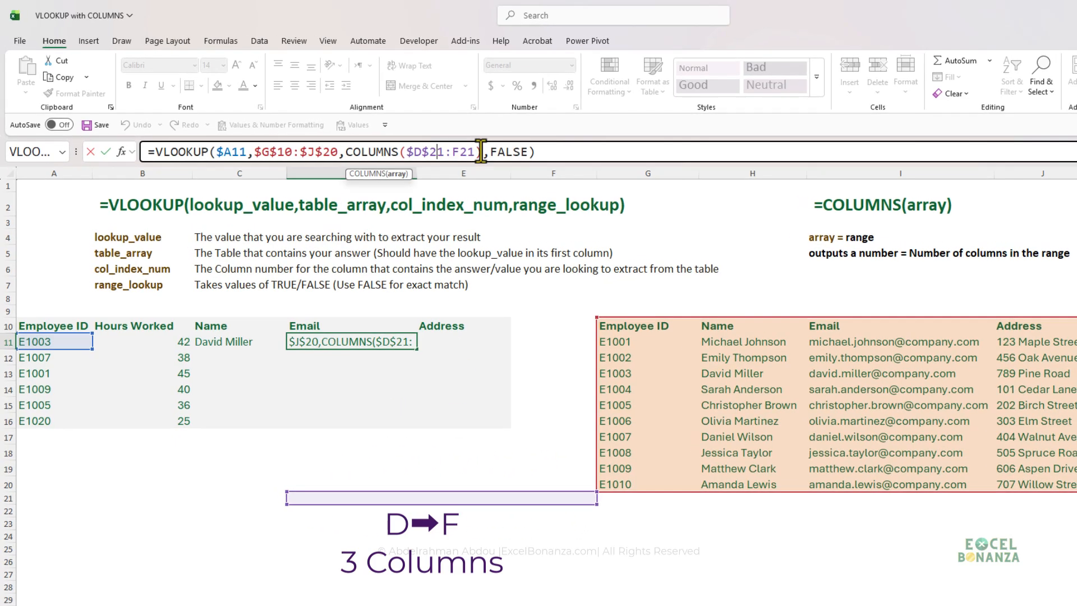
drag(471, 149, 337, 150)
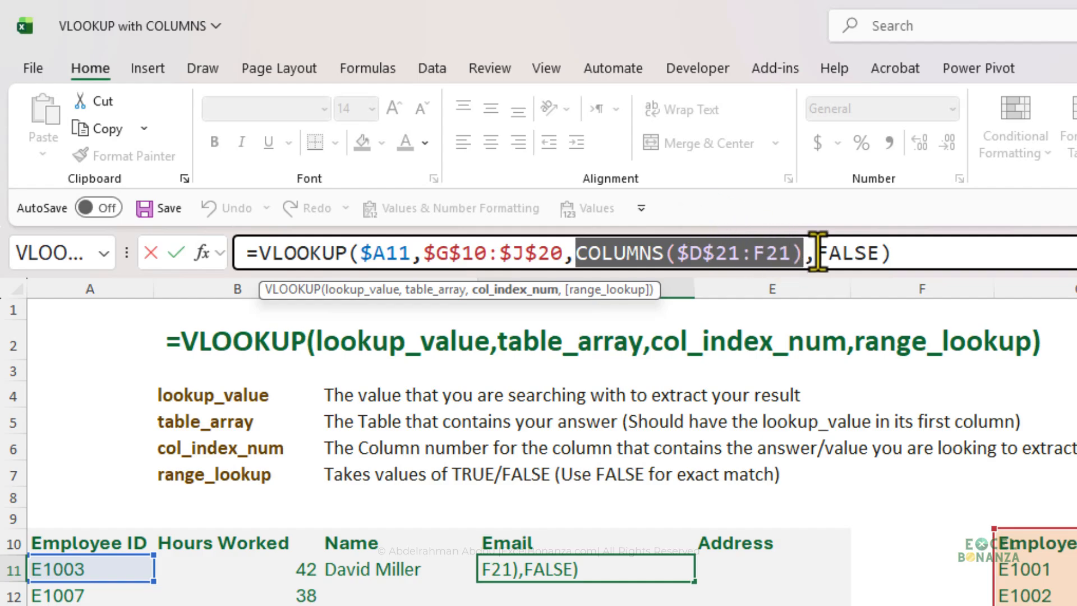
key(F9)
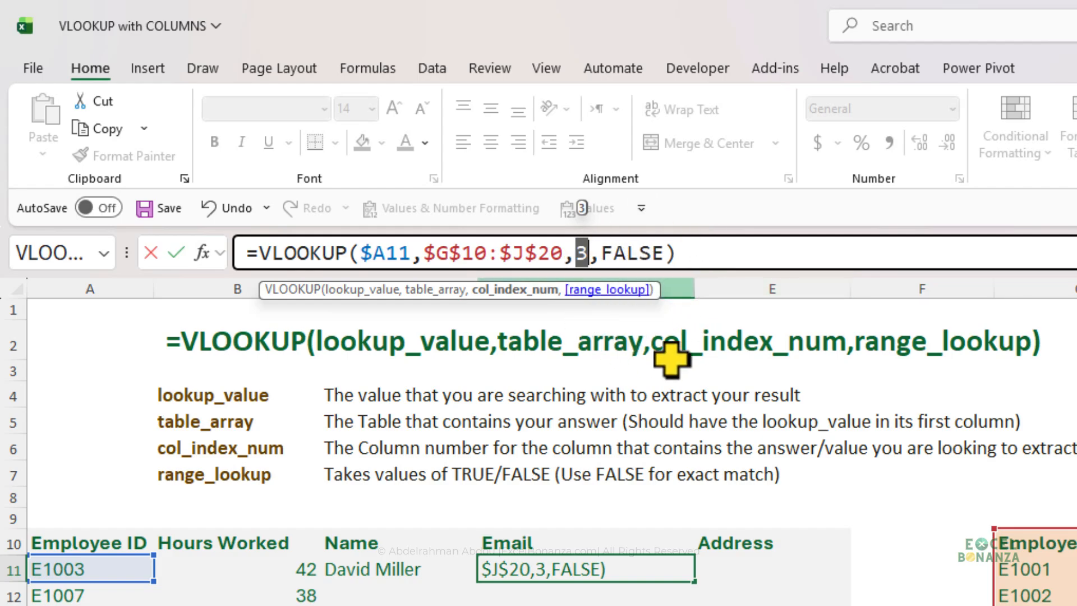
key(ctrl+z)
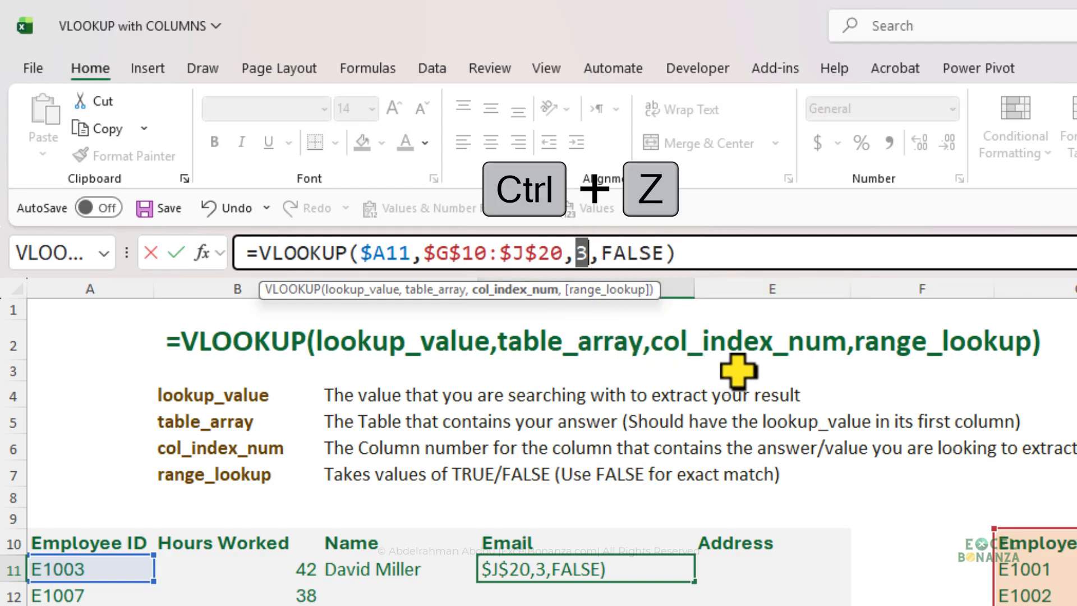
click(805, 255)
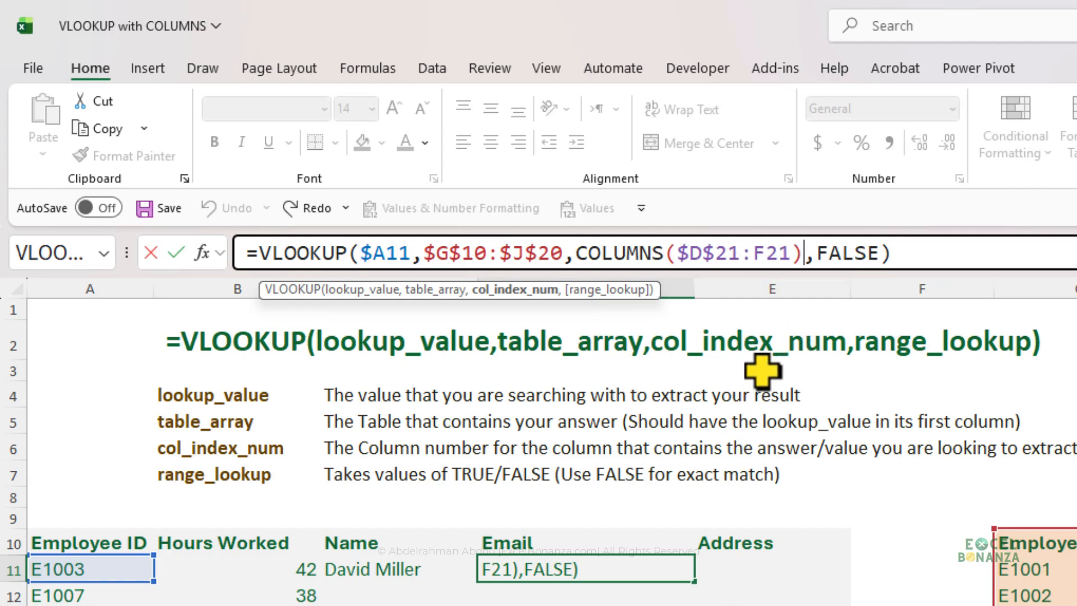
key(Return)
click(686, 575)
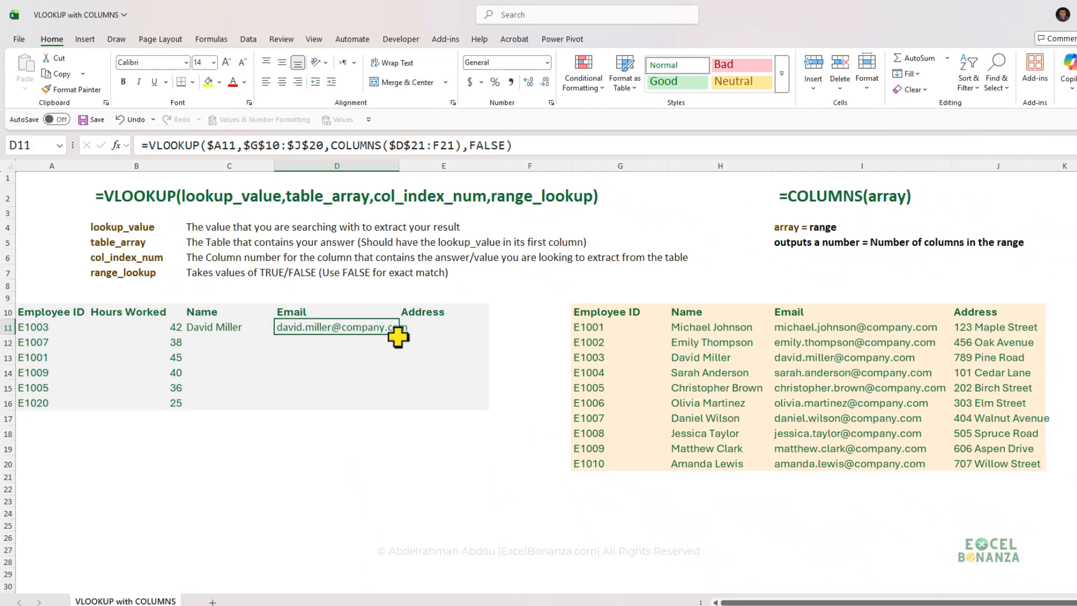
Fill the lookup formula from D11 across into the Address cell E11 and select that cell
drag(399, 335, 446, 334)
click(448, 331)
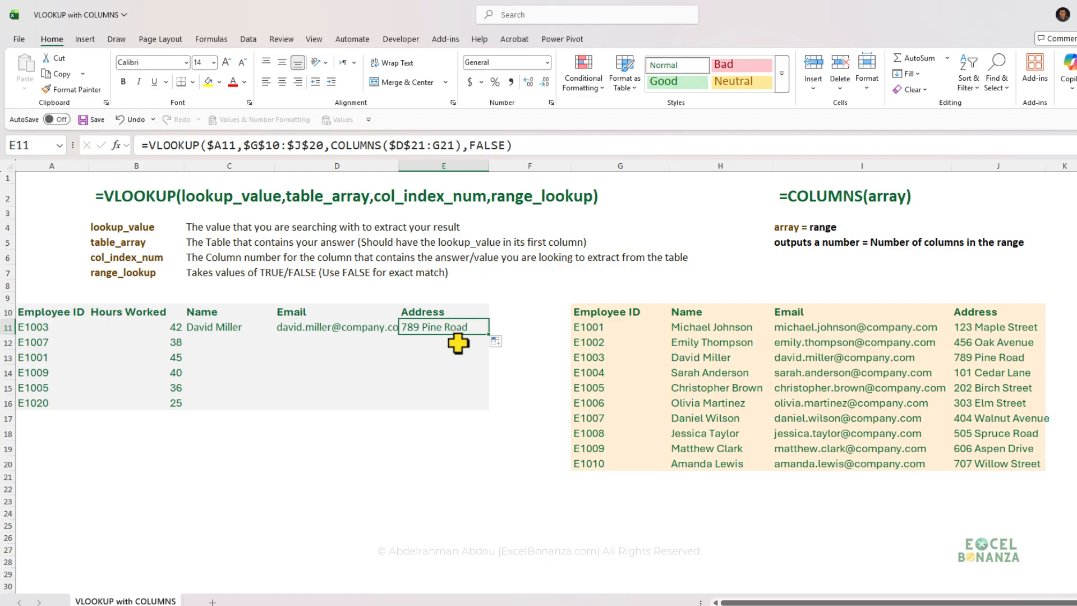
Evaluate only the COLUMNS($D$21:G21) part of the E11 formula, undo the evaluation and keep the formula
click(455, 145)
drag(462, 145, 330, 147)
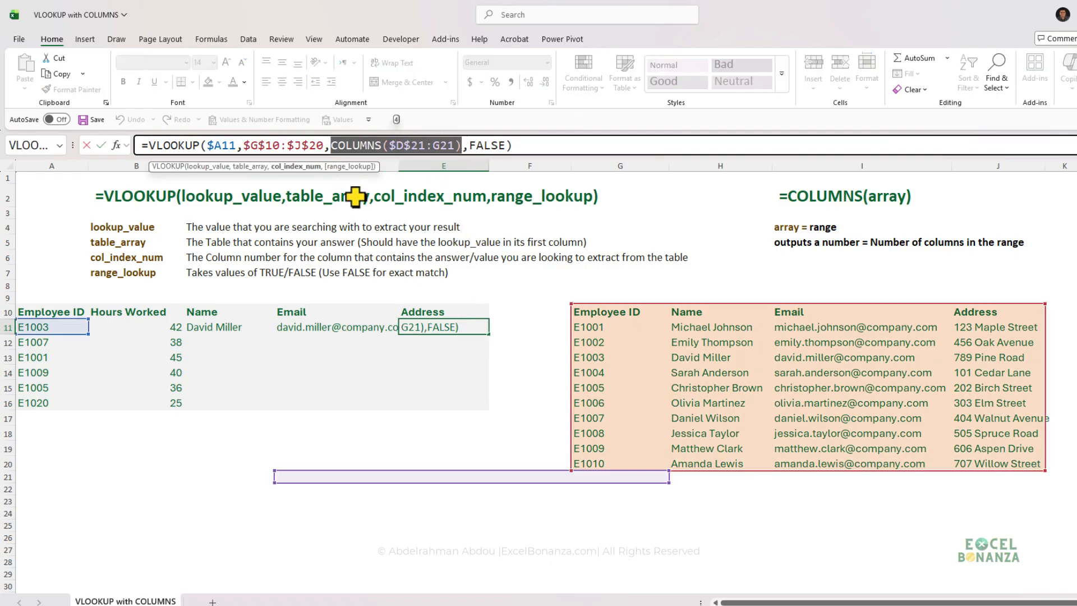
key(F9)
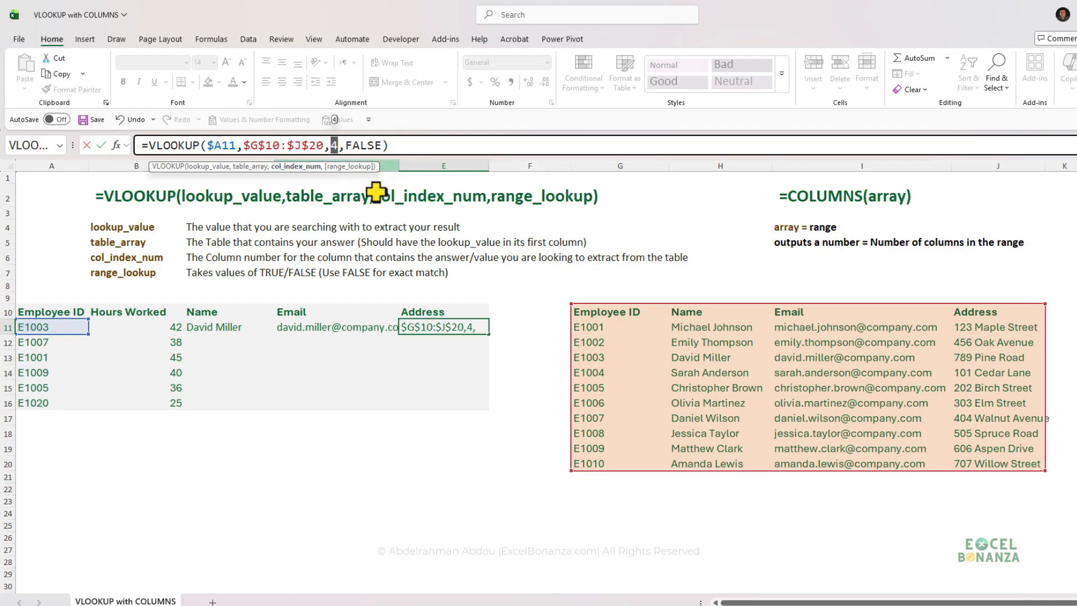
key(ctrl+z)
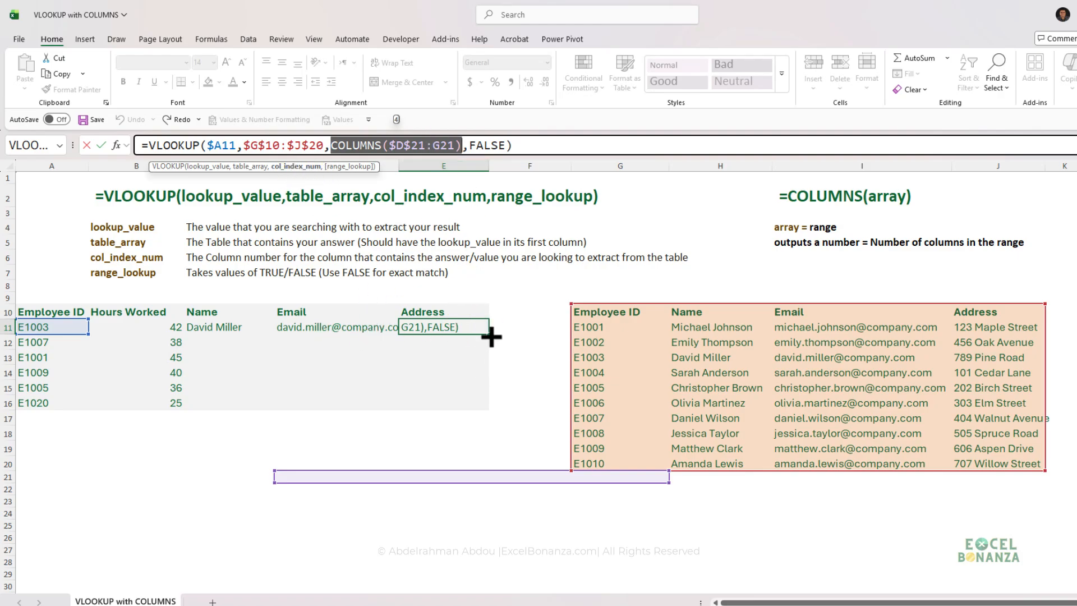
key(Return)
Fill the C11 lookup formula across the Name, Email and Address columns and down through row 16
click(223, 328)
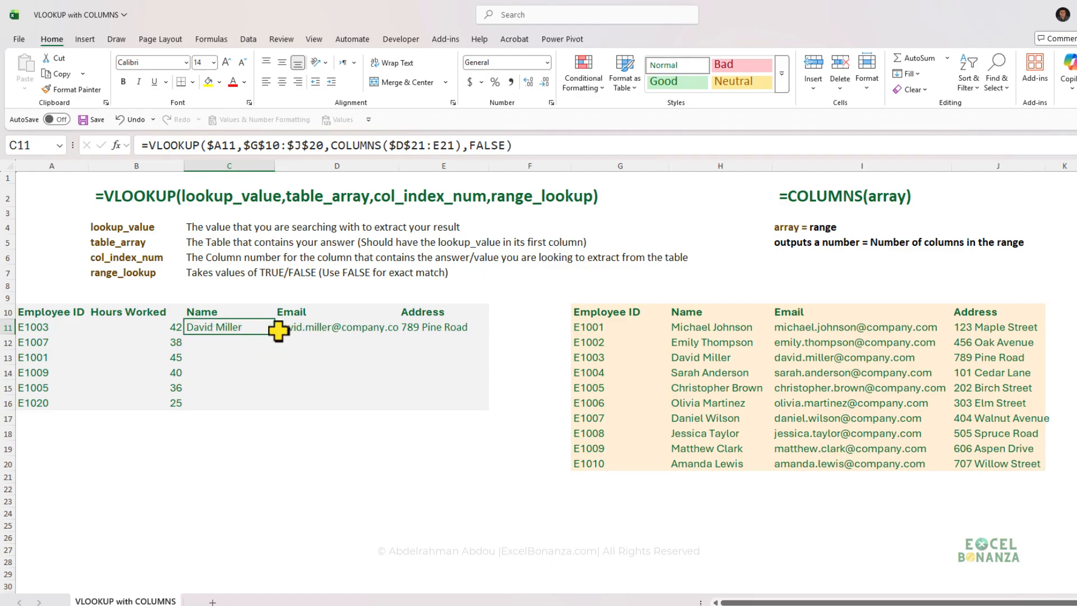
drag(275, 334, 481, 405)
click(201, 423)
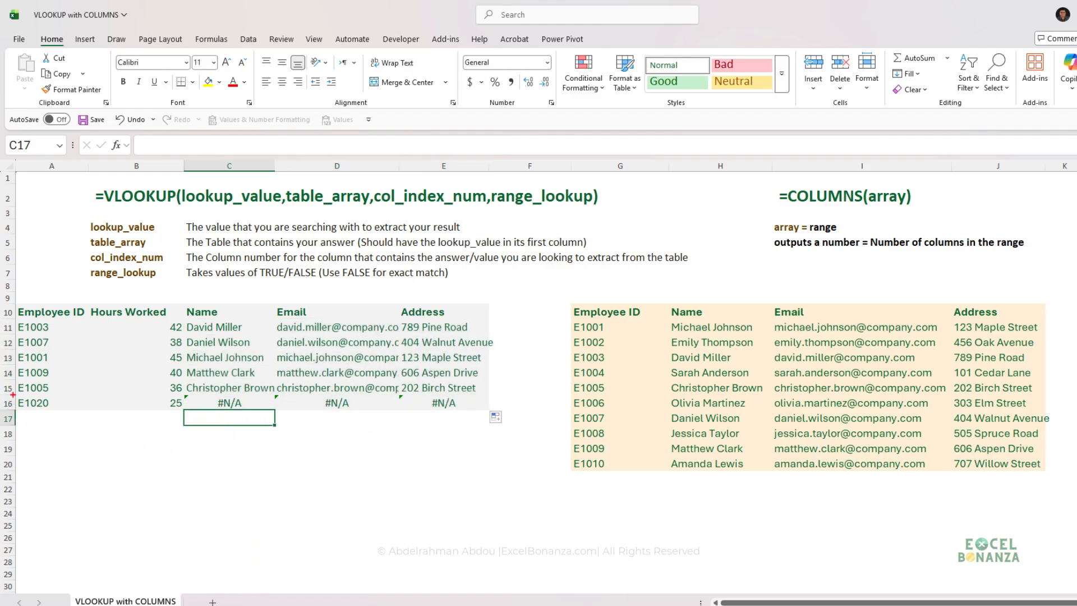
drag(13, 395, 69, 424)
drag(558, 292, 654, 512)
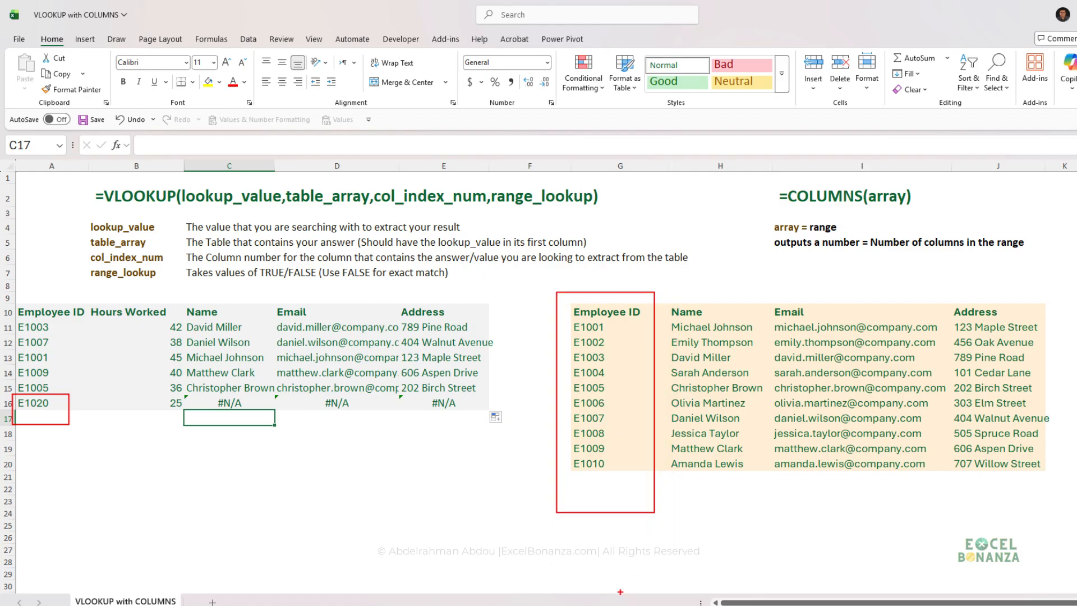
click(224, 404)
Wrap the C11 VLOOKUP formula in IFERROR with "Not Found" as the value if there is an error
click(209, 326)
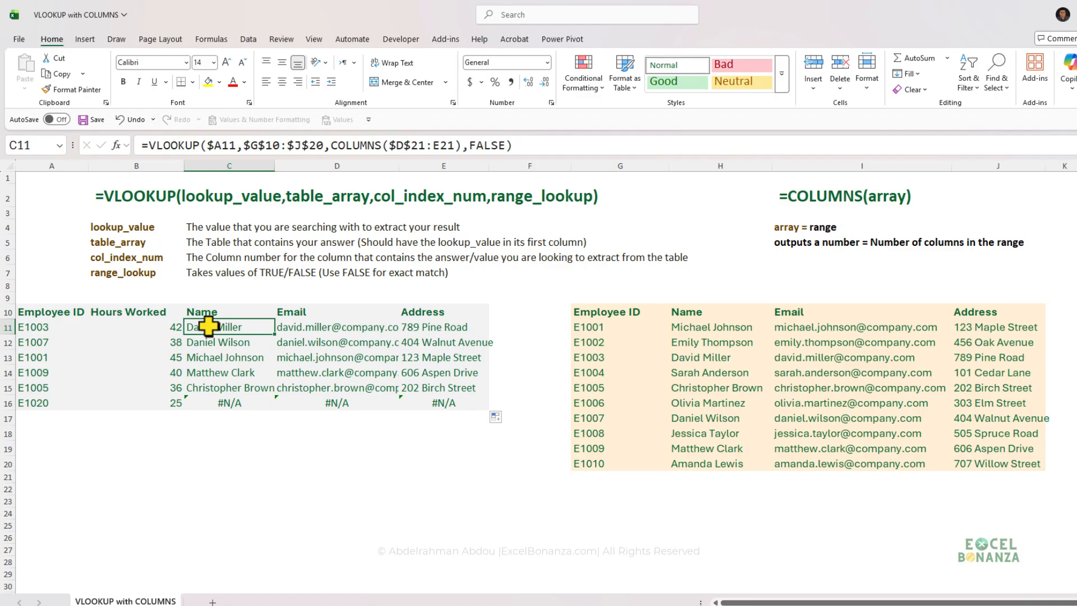
click(149, 146)
text(iFERROR()
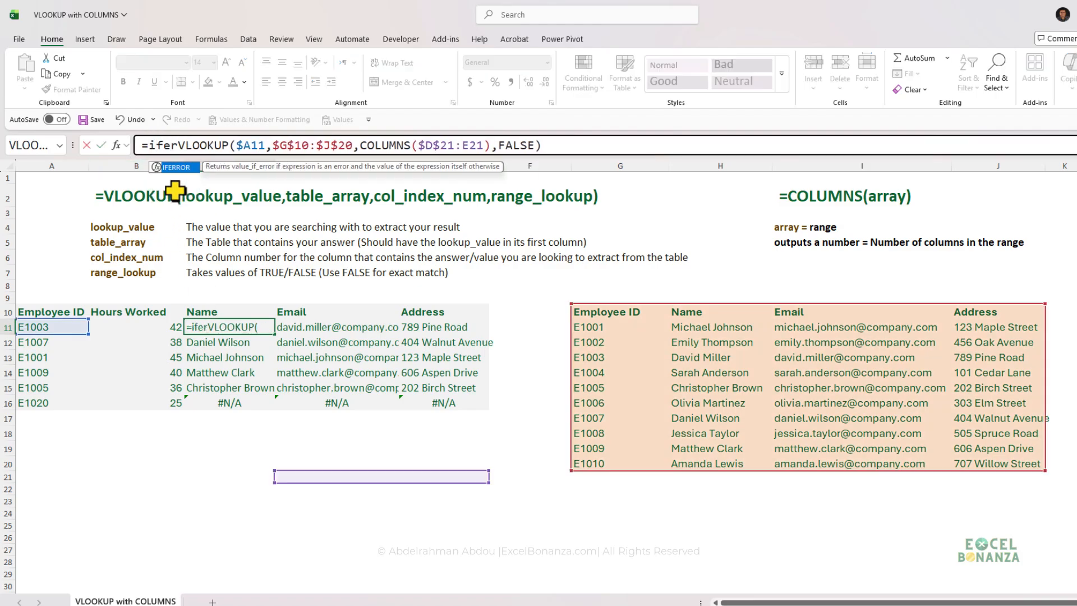
key(Tab)
click(603, 153)
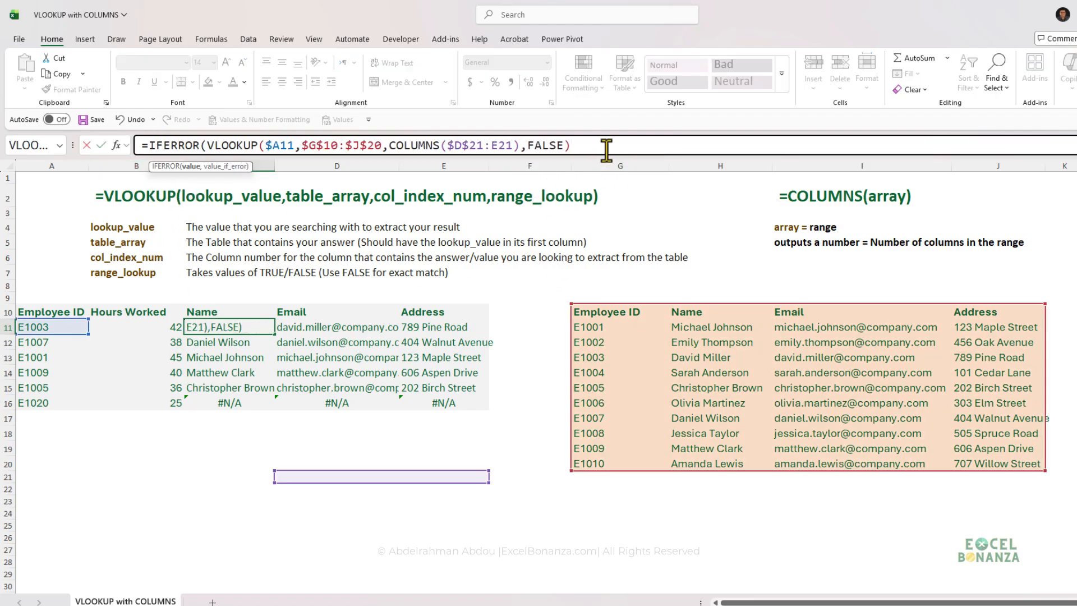
text(,"Not Found)
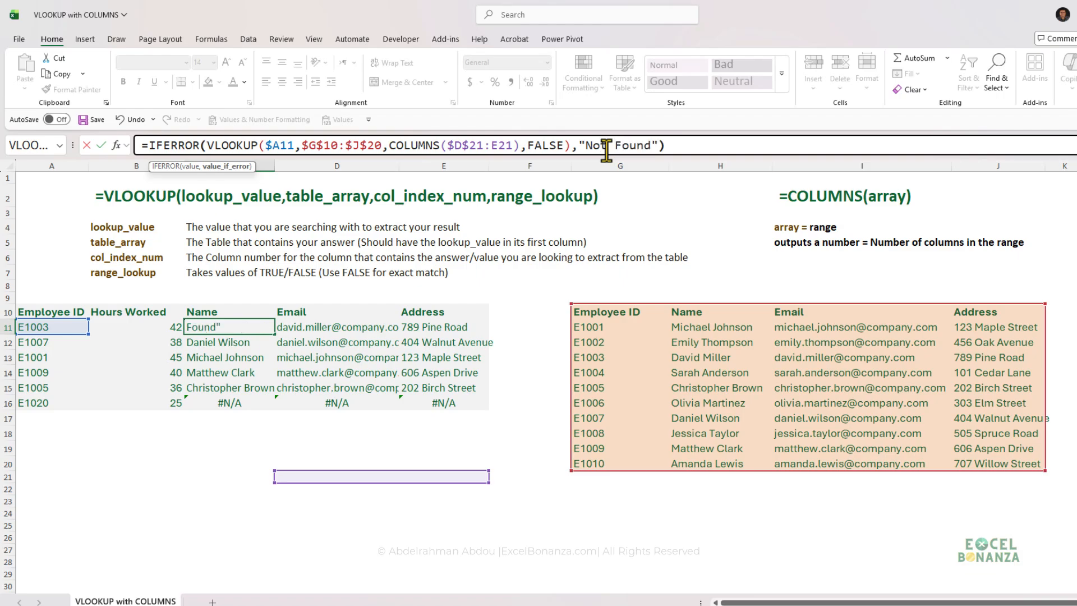
text("))
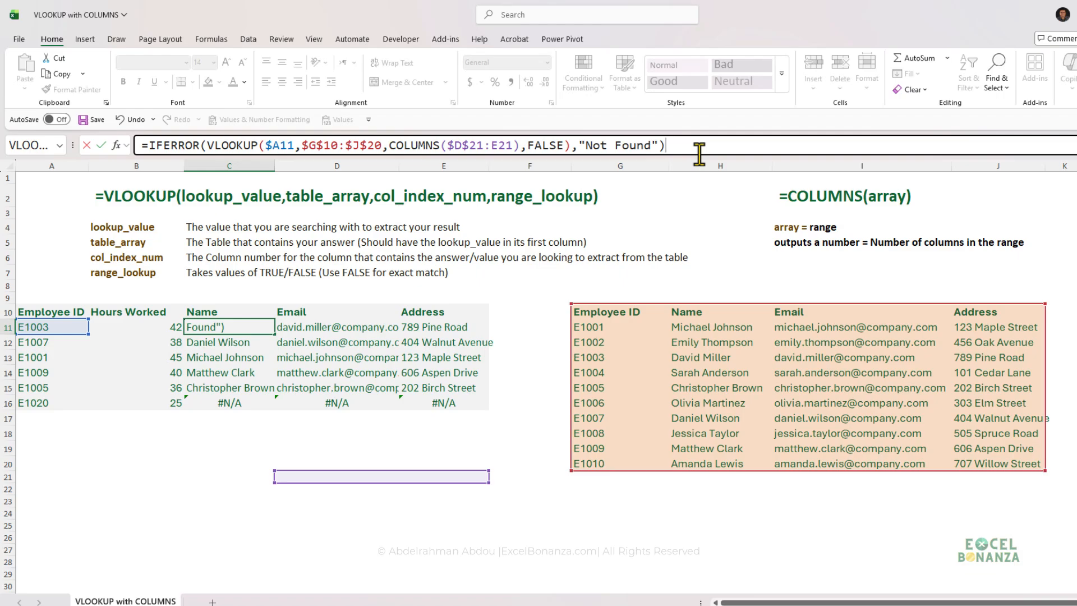
key(Return)
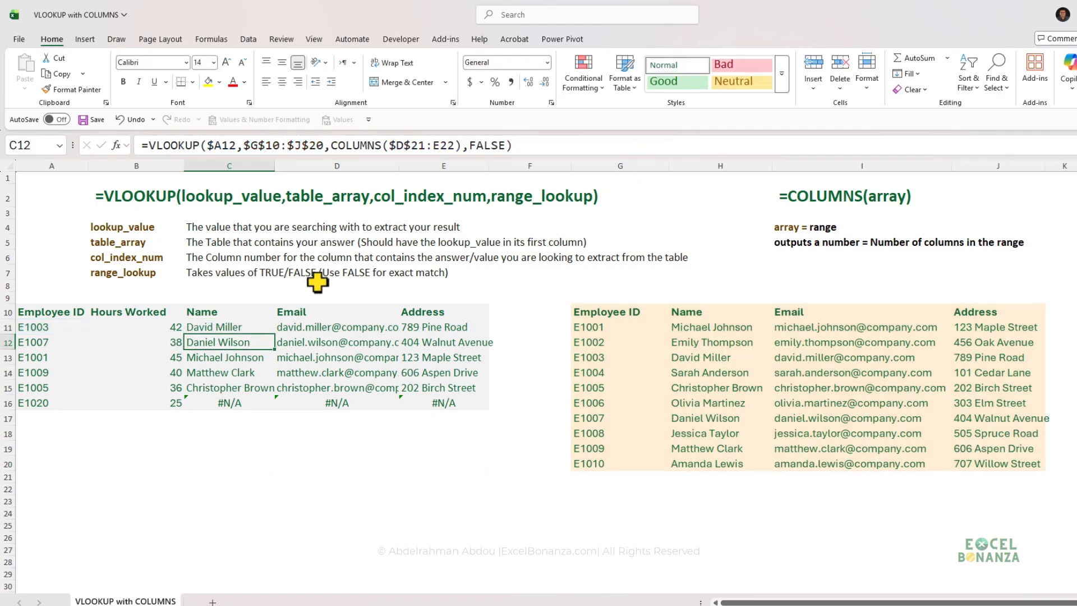
Fill the IFERROR formula from C11 across to E11 and down through row 16, and check the formulas in C16 and C11
click(241, 329)
drag(276, 337, 477, 333)
double_click(489, 335)
click(315, 458)
click(219, 403)
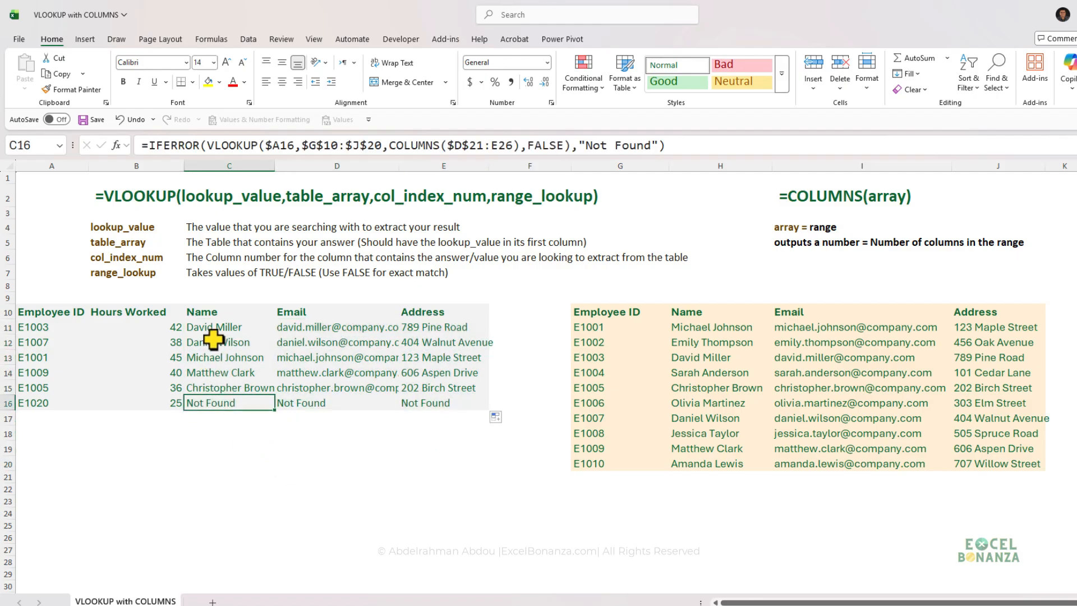
click(214, 333)
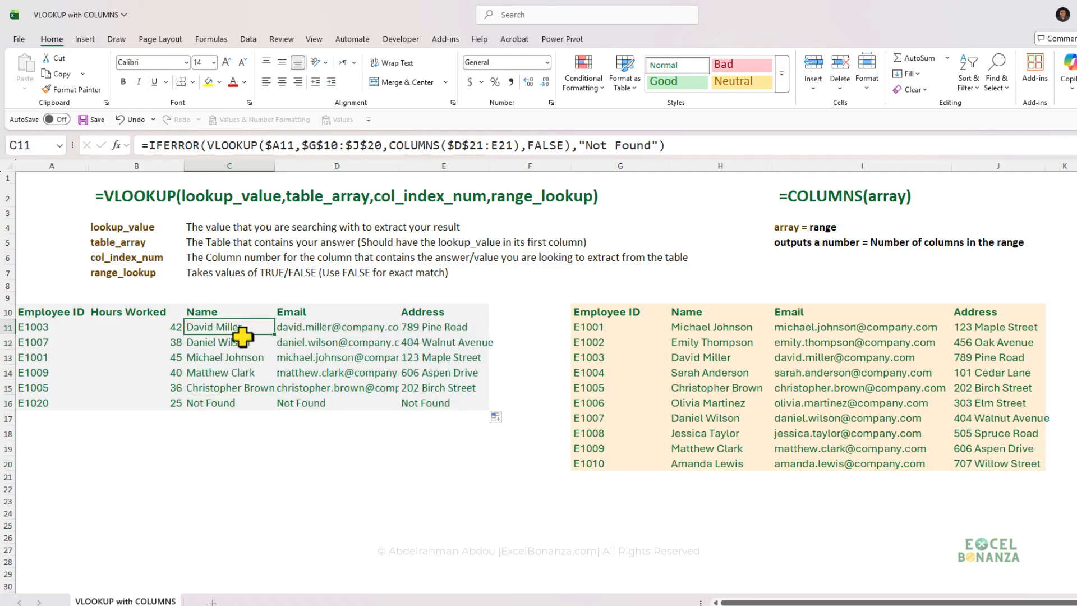